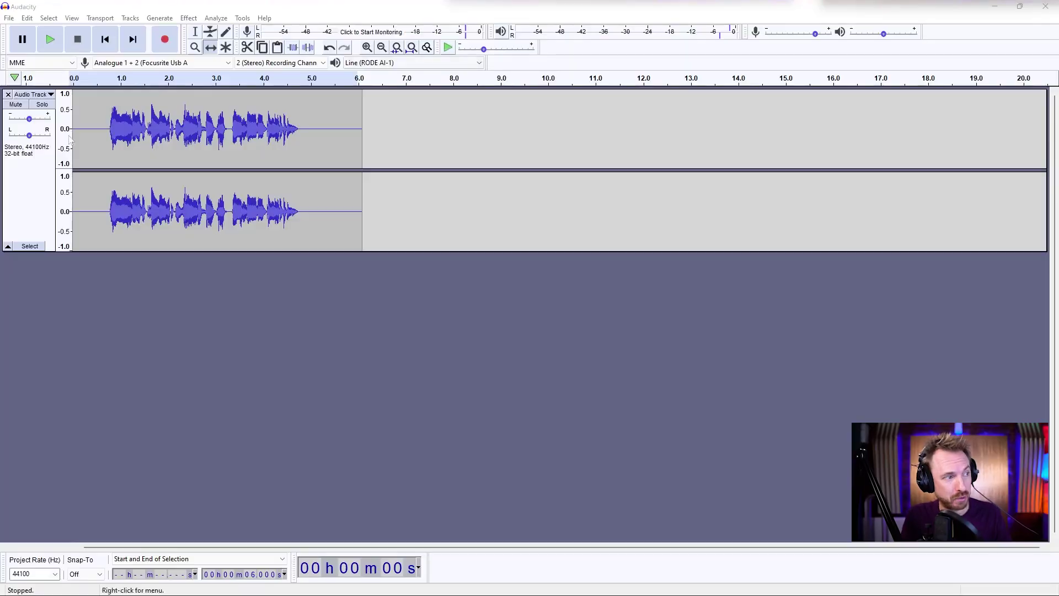
Step: Select all of the voiceover audio and open the Phaser effect
{"action": "left_click", "coordinate": [112, 122]}
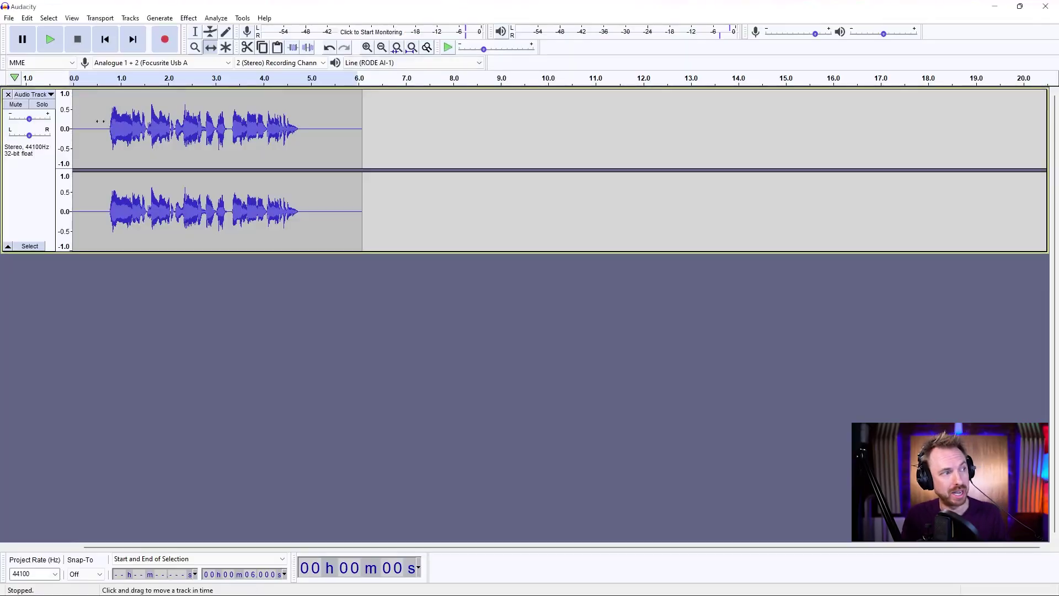
{"action": "key", "text": "F1"}
{"action": "key", "text": "ctrl+a"}
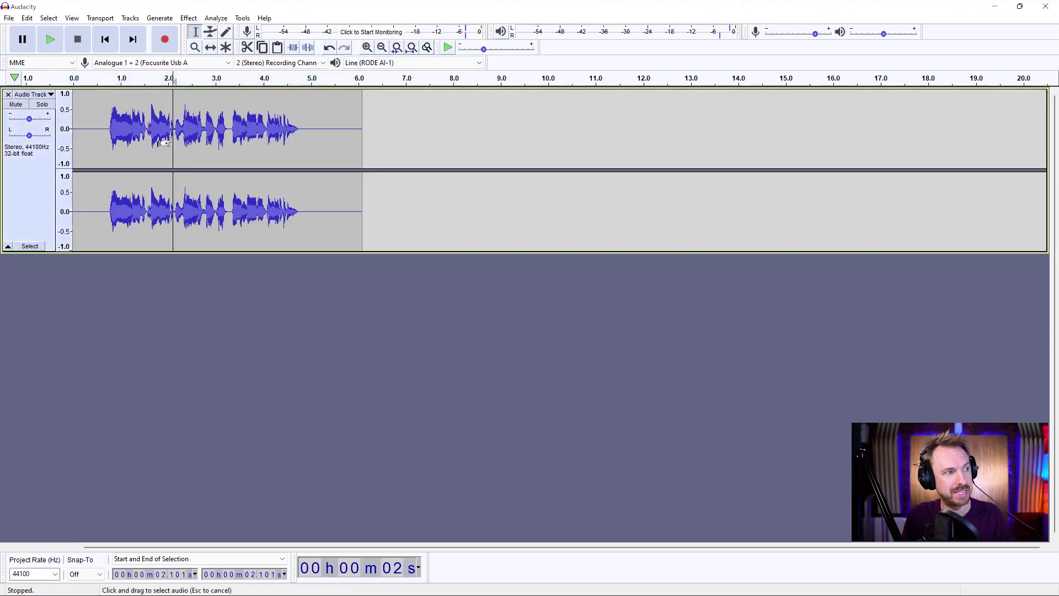
{"action": "left_click", "coordinate": [186, 19]}
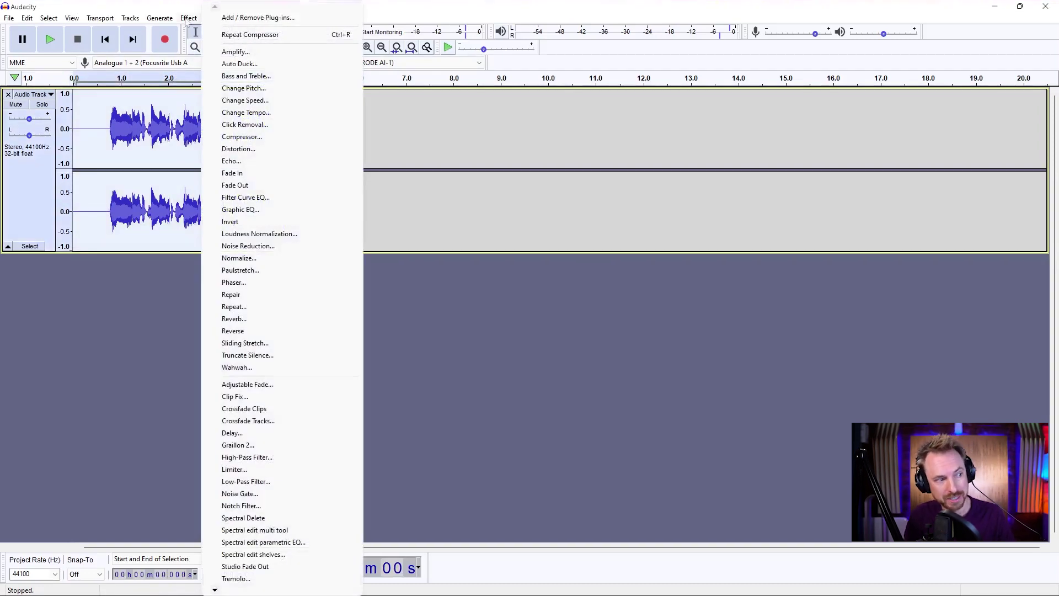
{"action": "left_click", "coordinate": [243, 282]}
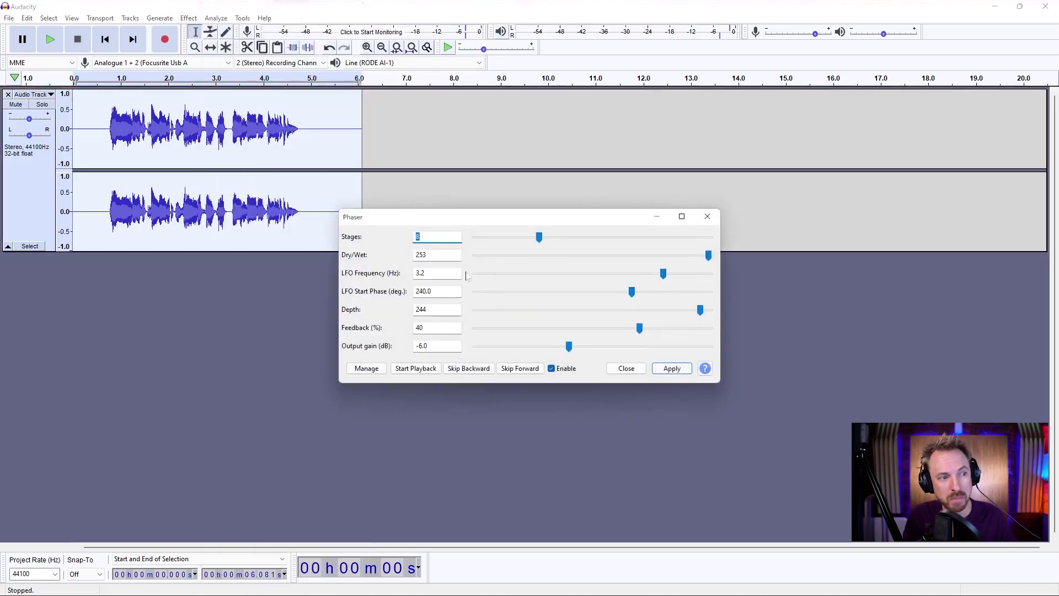
Step: Preview the phaser on the whole clip, then on a 0.66–3.25 s selection
{"action": "left_click", "coordinate": [414, 369]}
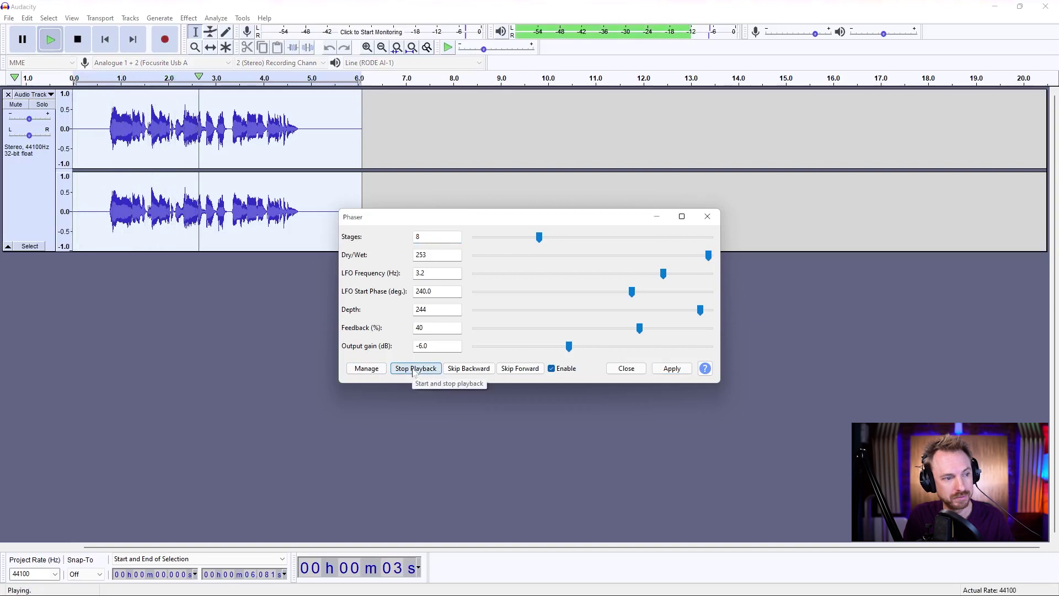
{"action": "left_click", "coordinate": [414, 370]}
{"action": "left_click_drag", "start_coordinate": [104, 123], "coordinate": [227, 131]}
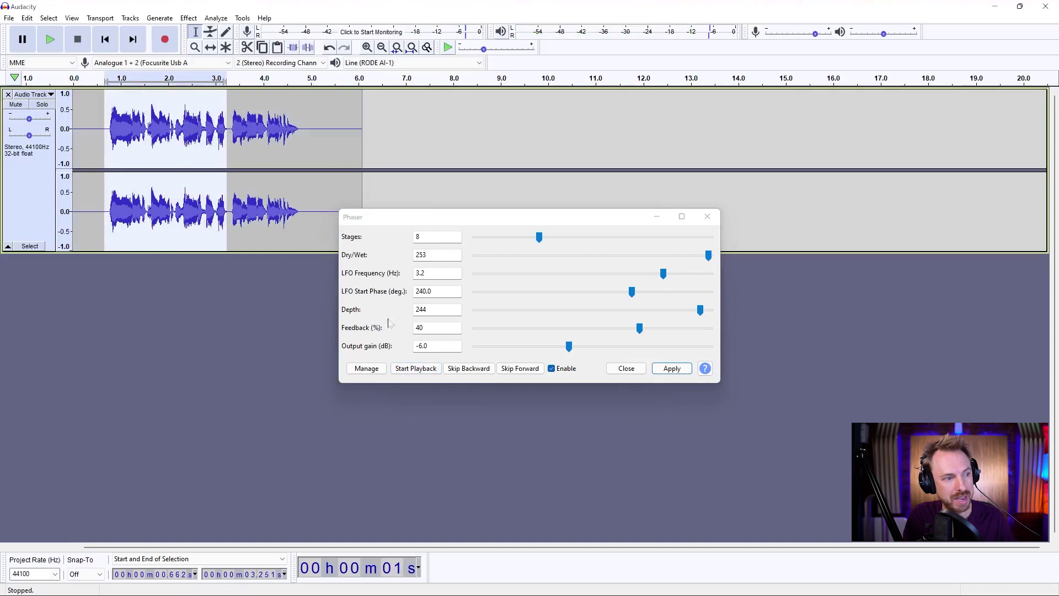
{"action": "left_click", "coordinate": [424, 370]}
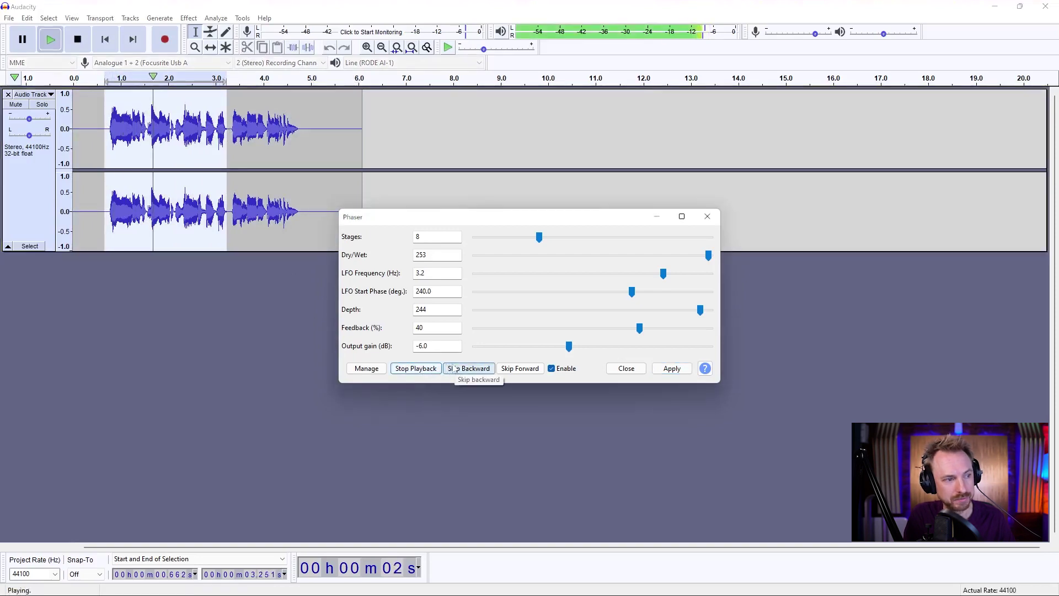
{"action": "left_click", "coordinate": [429, 371]}
Step: Audition phaser Feedback at 100% then 20% and Depth 126, then close without applying
{"action": "left_click_drag", "start_coordinate": [639, 329], "coordinate": [711, 329]}
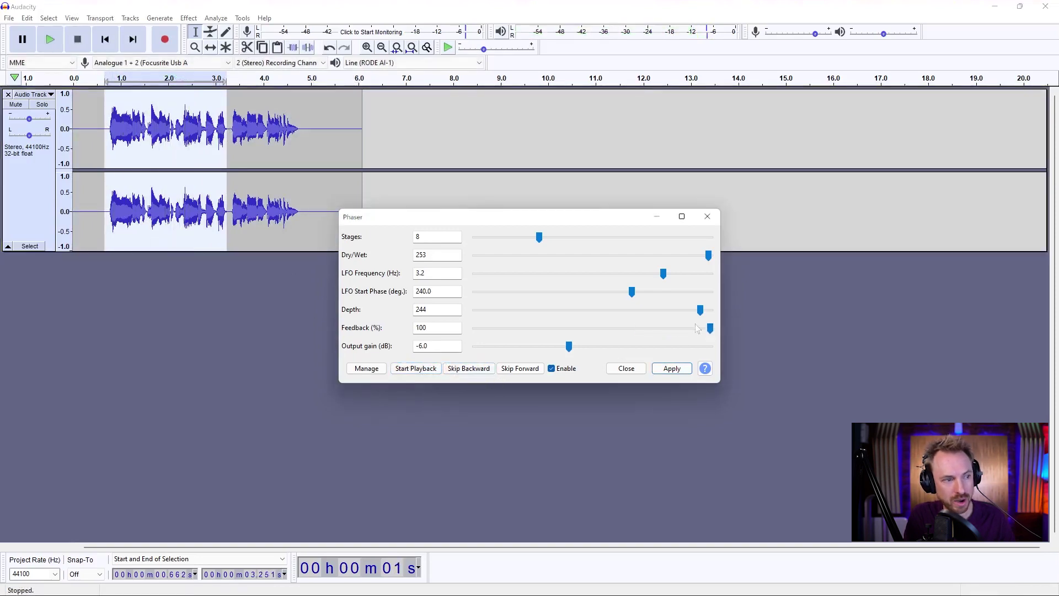
{"action": "left_click", "coordinate": [416, 370]}
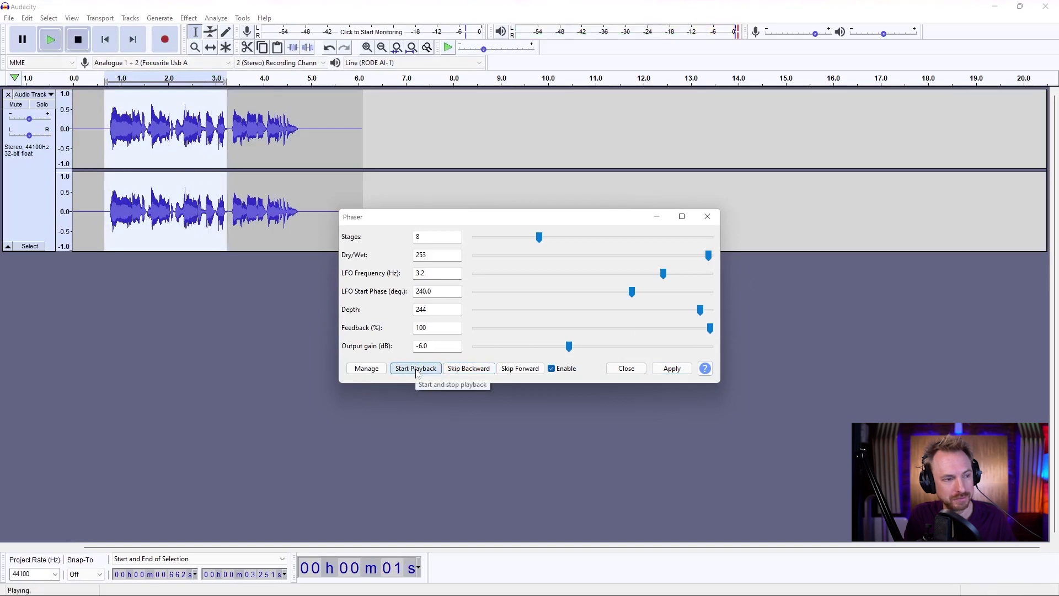
{"action": "left_click", "coordinate": [416, 369]}
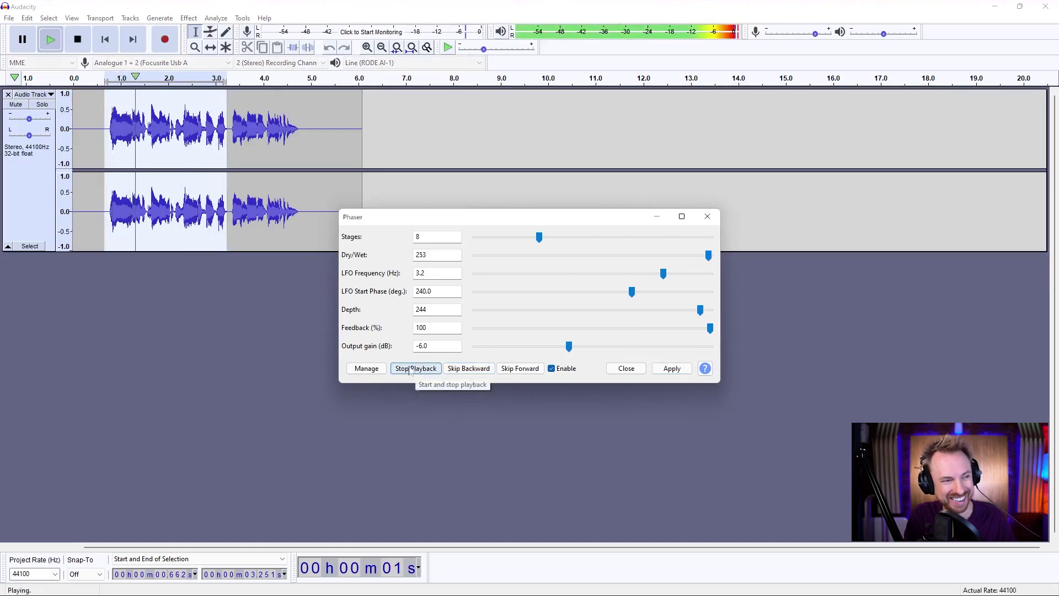
{"action": "left_click", "coordinate": [617, 329]}
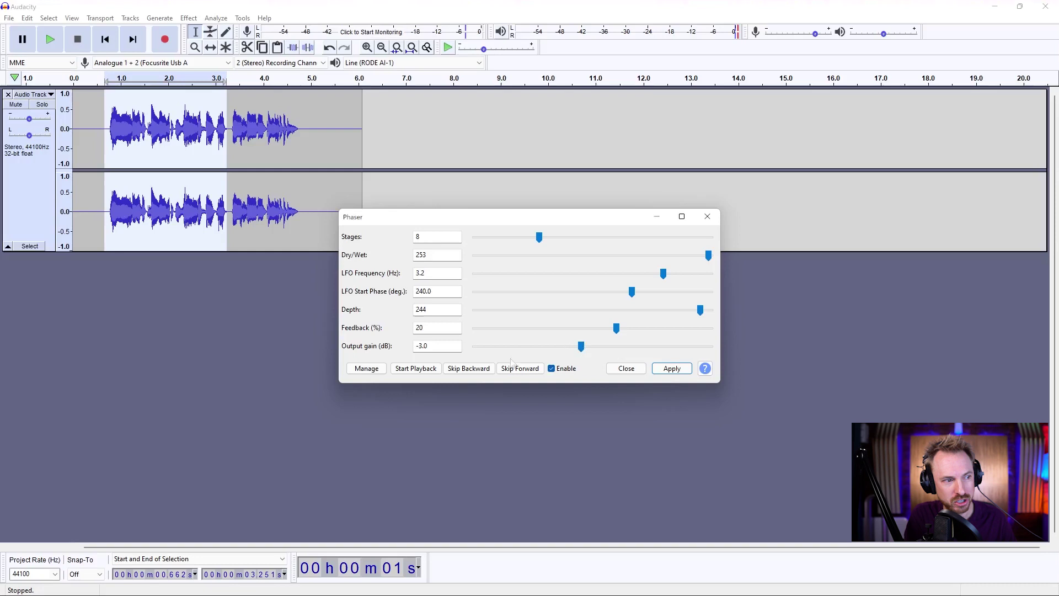
{"action": "left_click", "coordinate": [427, 369]}
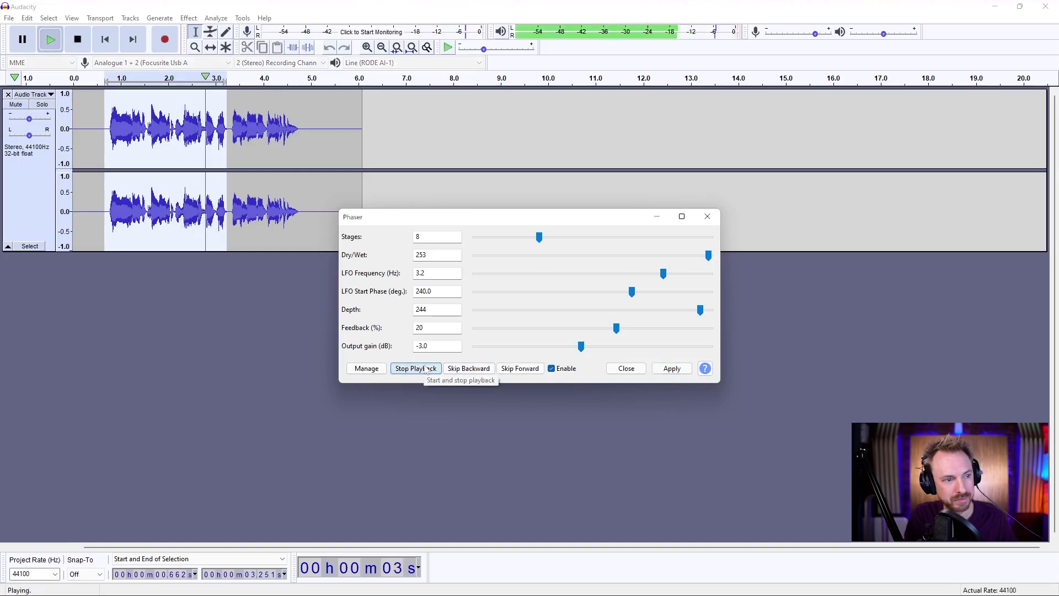
{"action": "left_click_drag", "start_coordinate": [704, 310], "coordinate": [591, 310]}
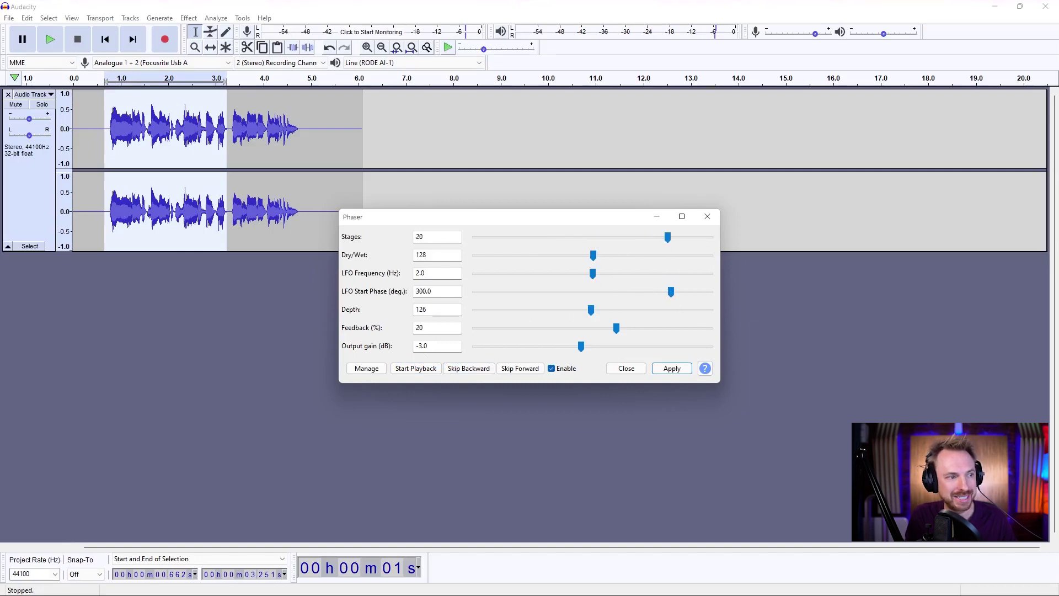
{"action": "left_click", "coordinate": [427, 369]}
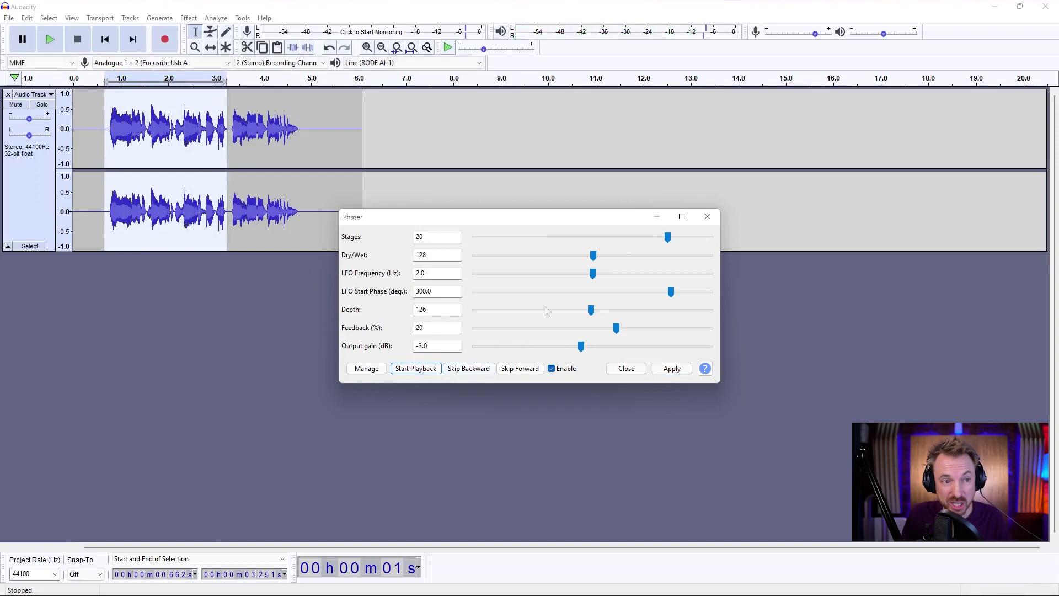
{"action": "left_click", "coordinate": [707, 217]}
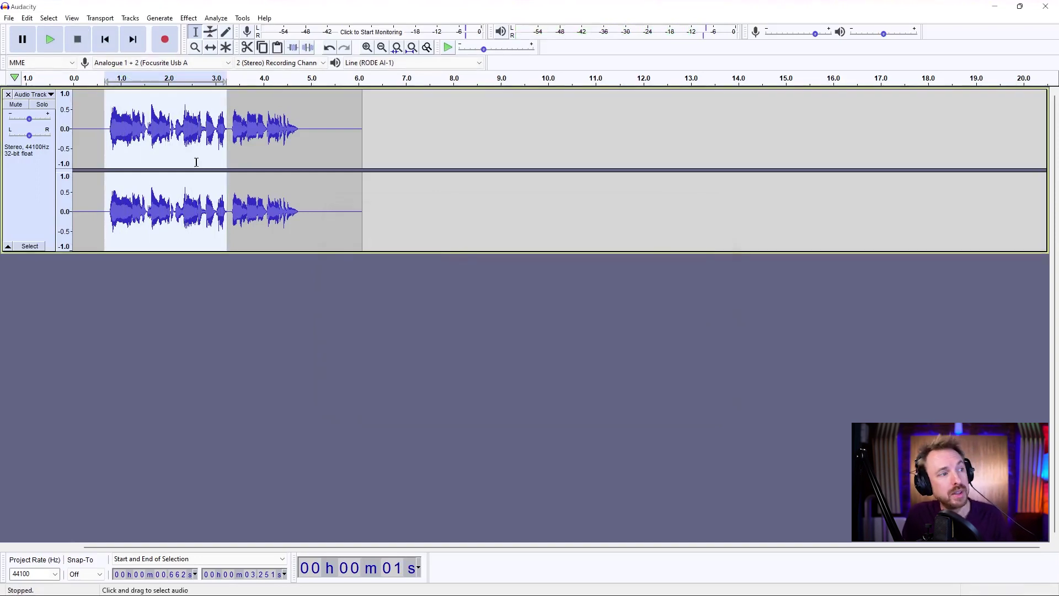
Step: Try Reverb with nothing selected, dismiss the warning, then select the whole voiceover clip
{"action": "left_click", "coordinate": [88, 135]}
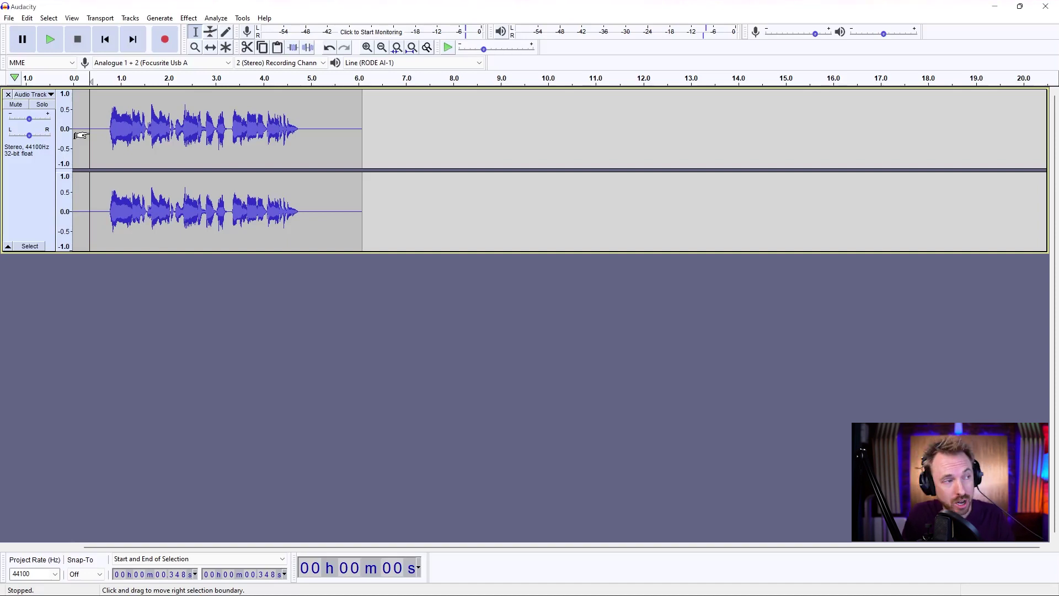
{"action": "left_click", "coordinate": [198, 19]}
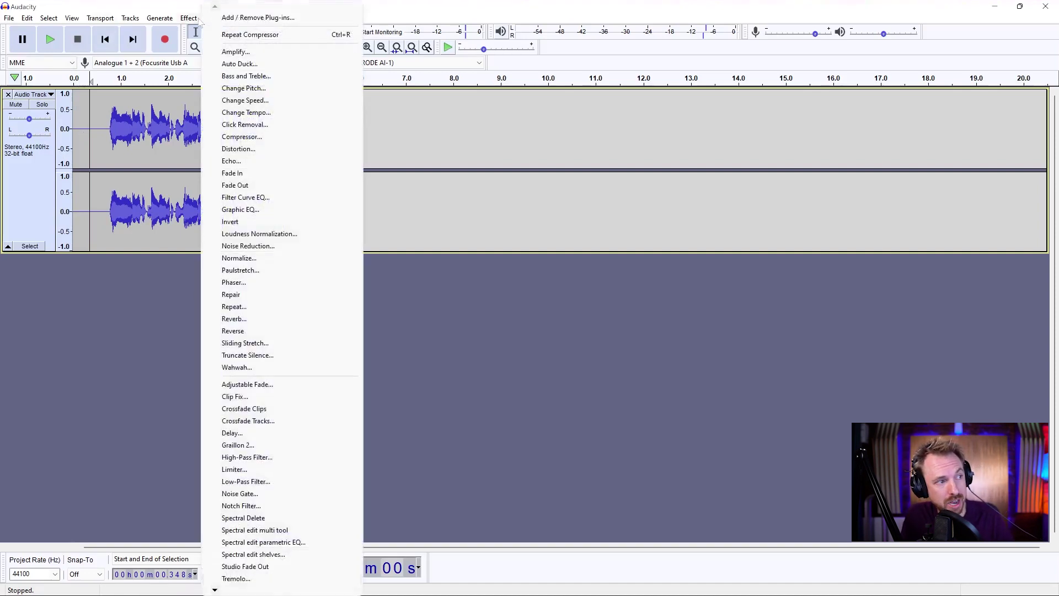
{"action": "left_click", "coordinate": [254, 319]}
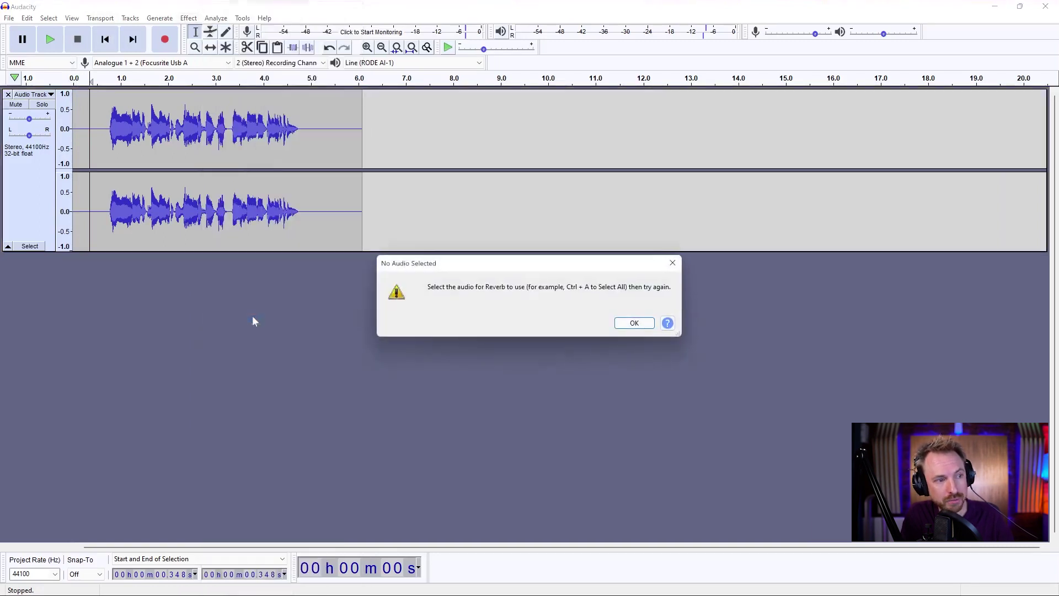
{"action": "left_click", "coordinate": [635, 323]}
{"action": "double_click", "coordinate": [304, 192]}
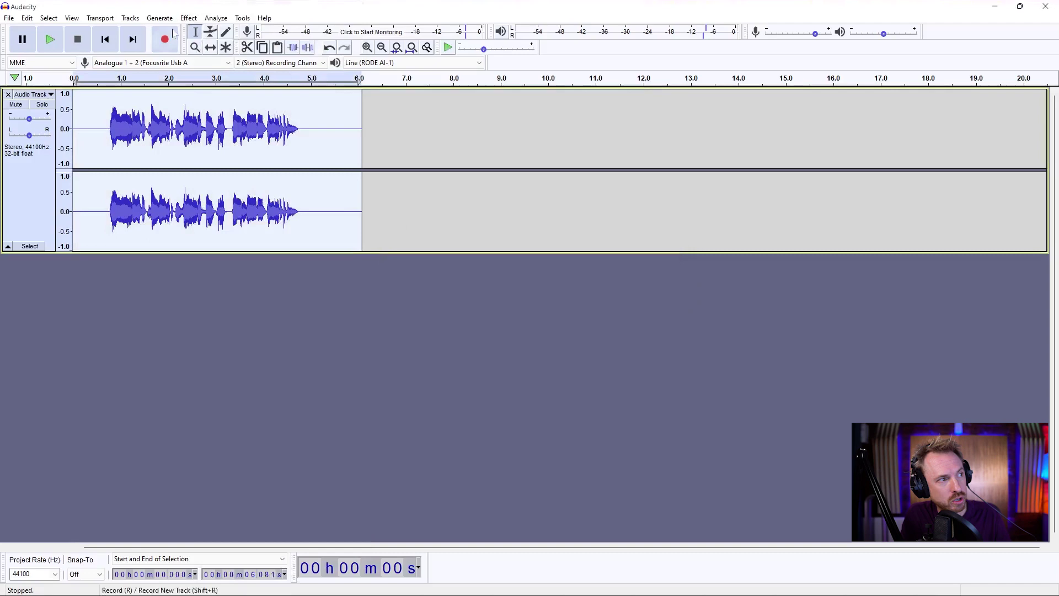
{"action": "left_click", "coordinate": [188, 18]}
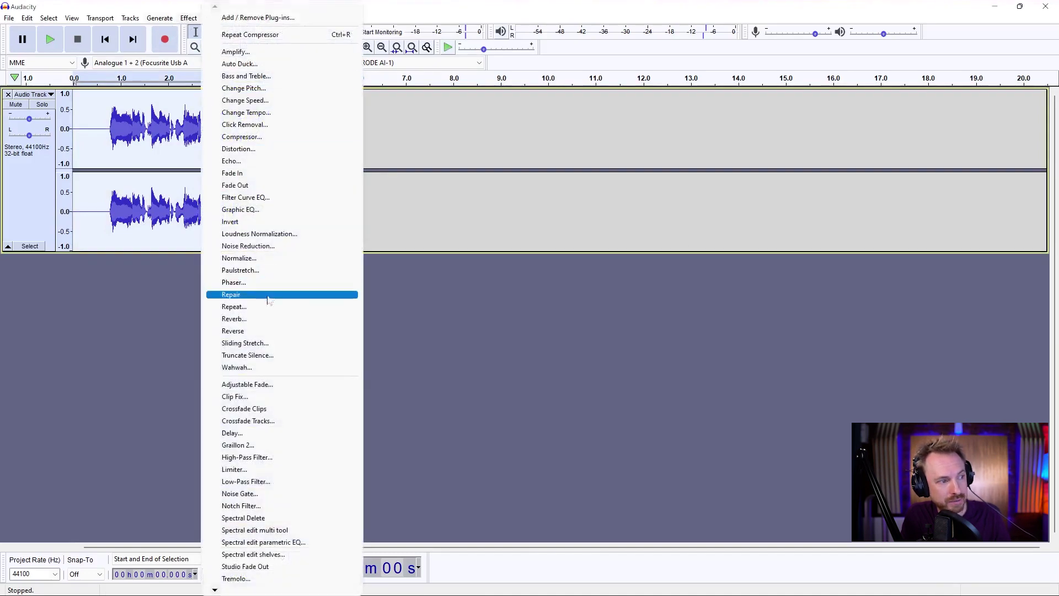
Step: Open Reverb, restore its default settings and preview the default reverb
{"action": "left_click", "coordinate": [254, 319]}
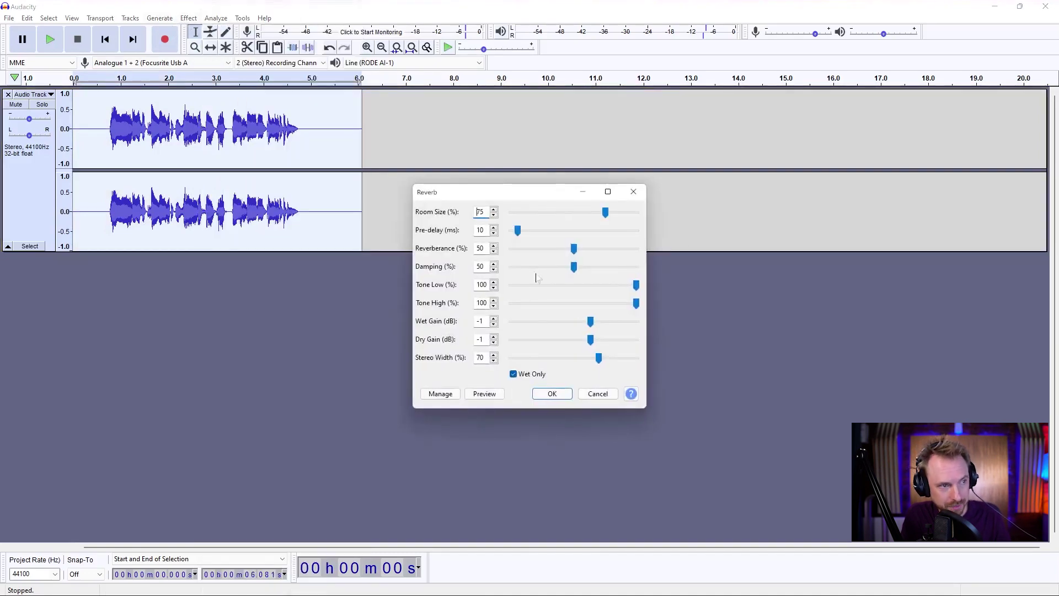
{"action": "left_click", "coordinate": [485, 394]}
{"action": "left_click", "coordinate": [440, 393]}
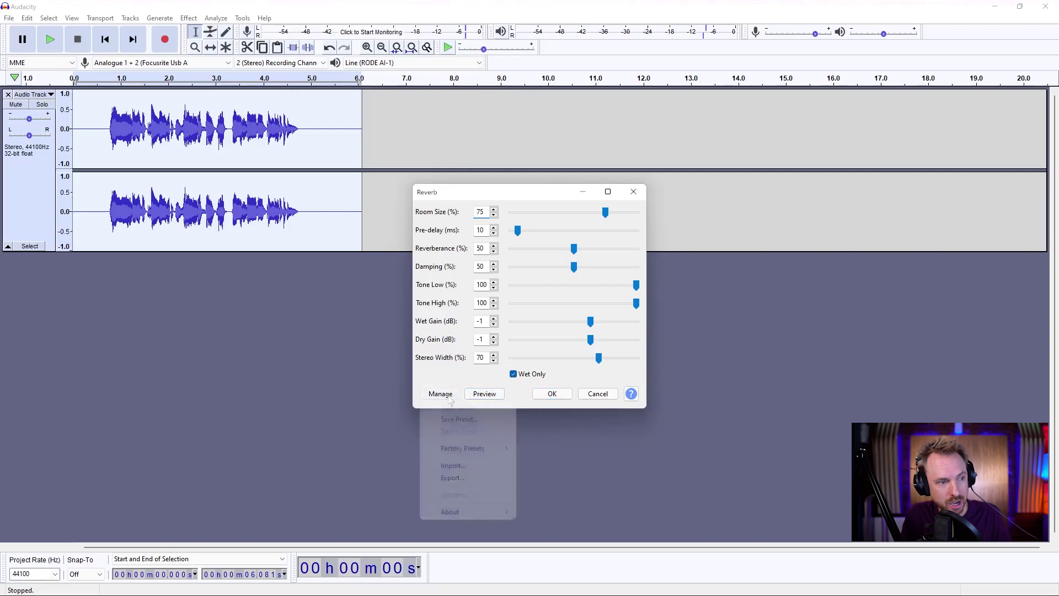
{"action": "mouse_move", "coordinate": [480, 448]}
{"action": "left_click", "coordinate": [539, 450]}
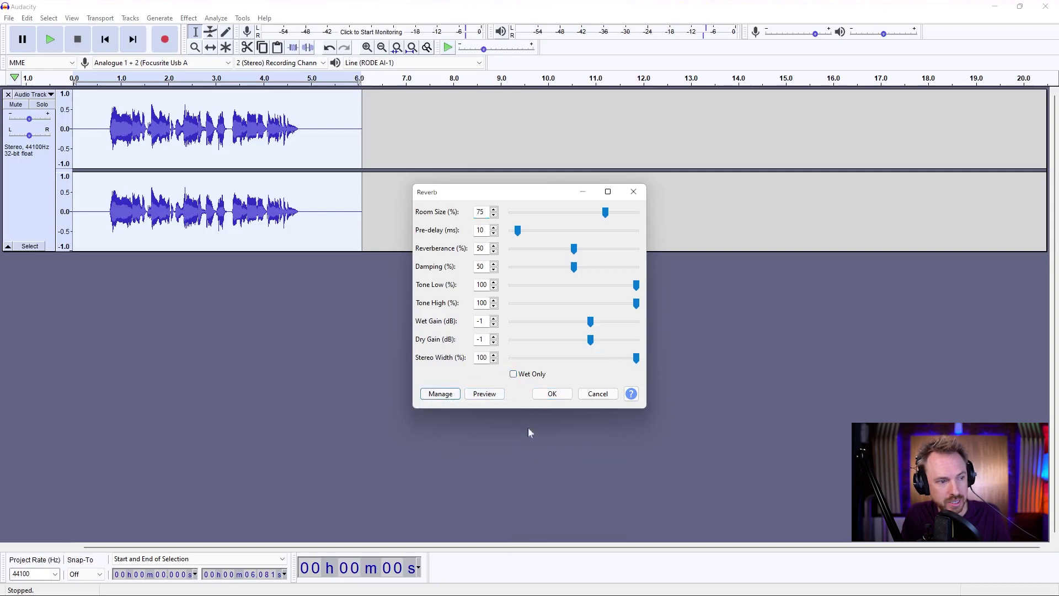
{"action": "left_click", "coordinate": [473, 391]}
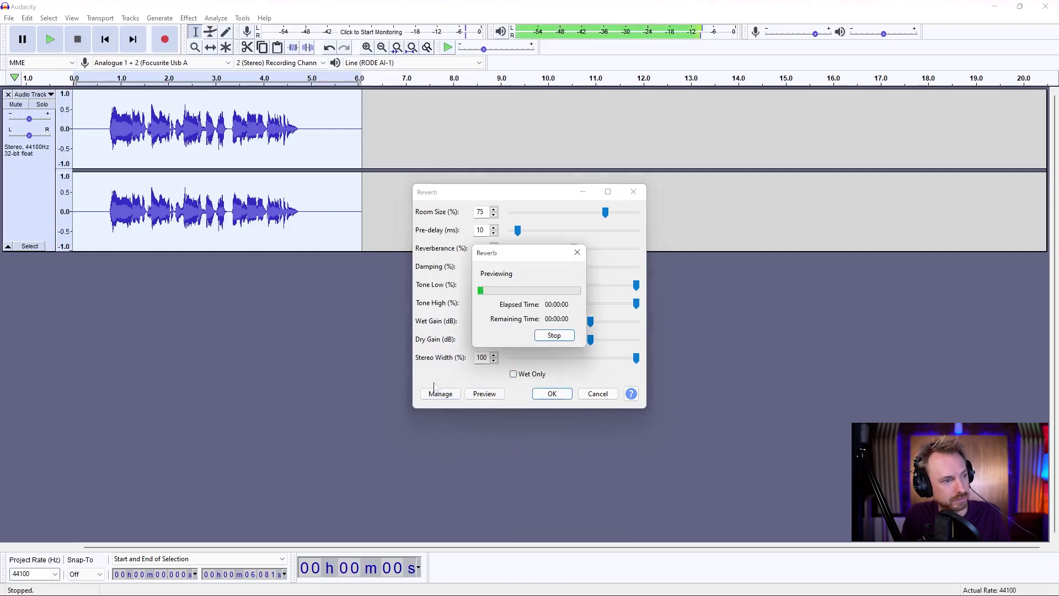
{"action": "left_click", "coordinate": [555, 336]}
{"action": "left_click", "coordinate": [488, 396]}
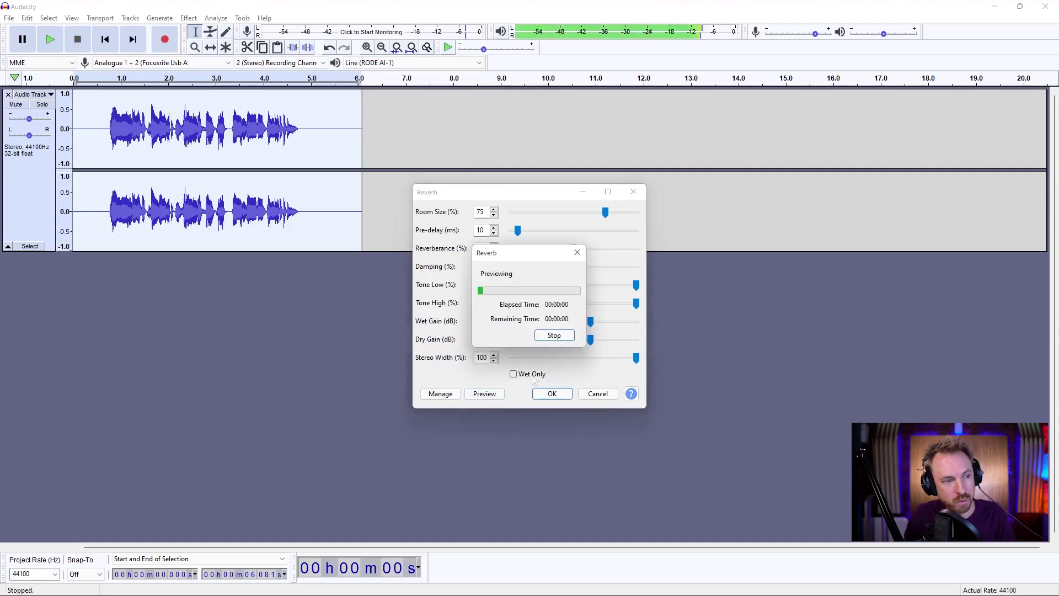
Step: Load the Vocal I factory preset and preview it
{"action": "left_click", "coordinate": [441, 393]}
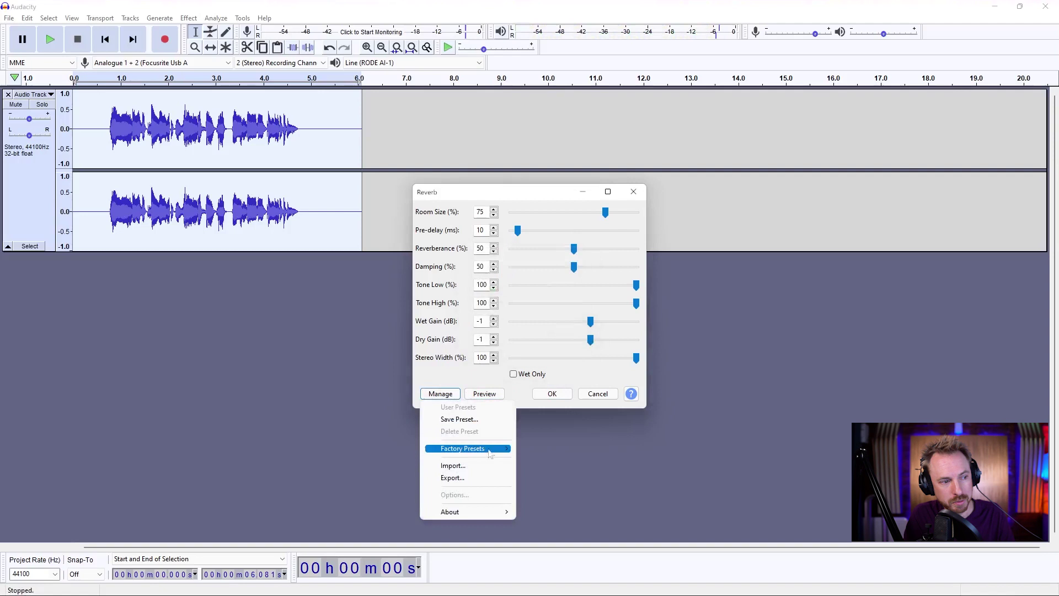
{"action": "mouse_move", "coordinate": [491, 449]}
{"action": "left_click", "coordinate": [563, 465]}
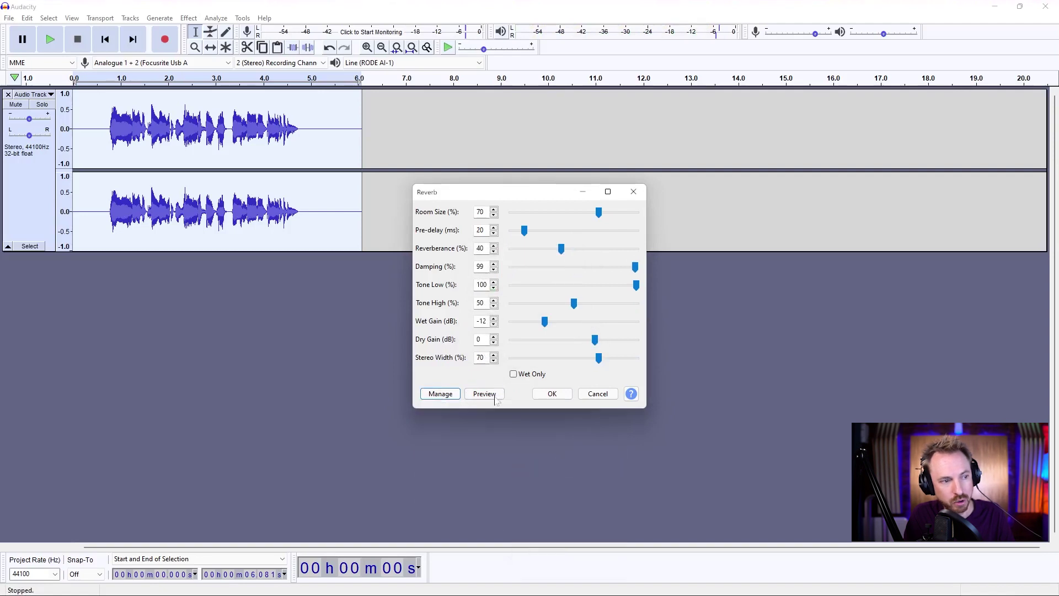
{"action": "left_click", "coordinate": [492, 396]}
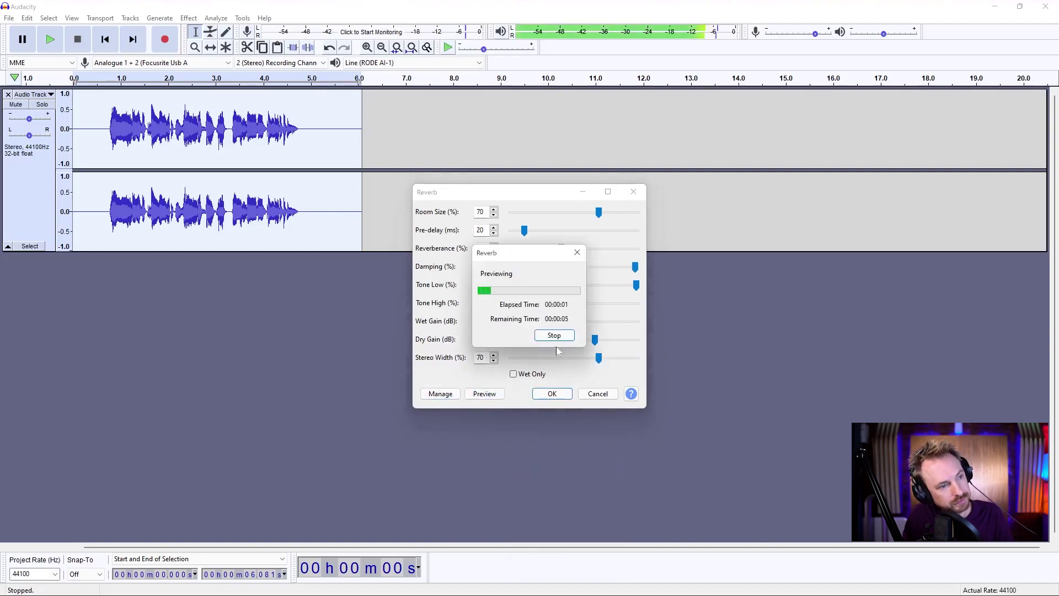
{"action": "left_click", "coordinate": [554, 335]}
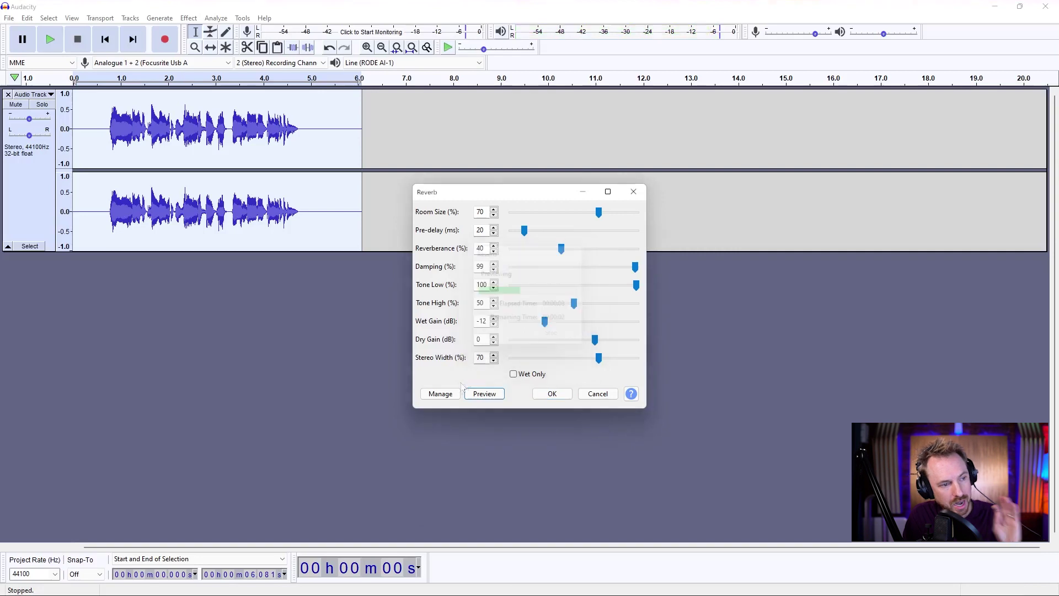
Step: Load the Vocal II preset, preview it, then turn on Wet Only and preview again
{"action": "left_click", "coordinate": [440, 393]}
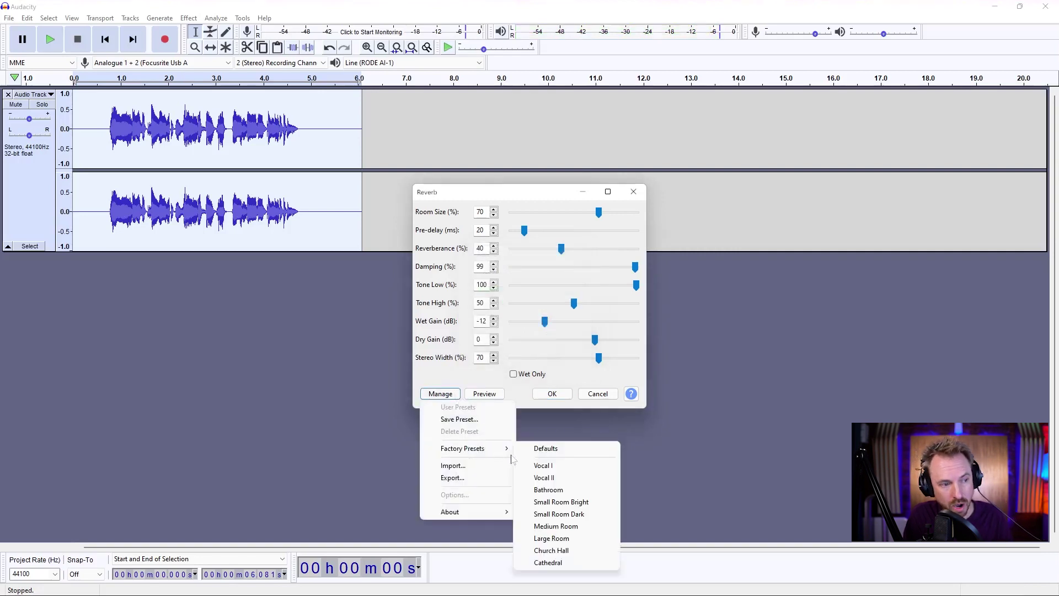
{"action": "mouse_move", "coordinate": [511, 451]}
{"action": "left_click", "coordinate": [539, 478]}
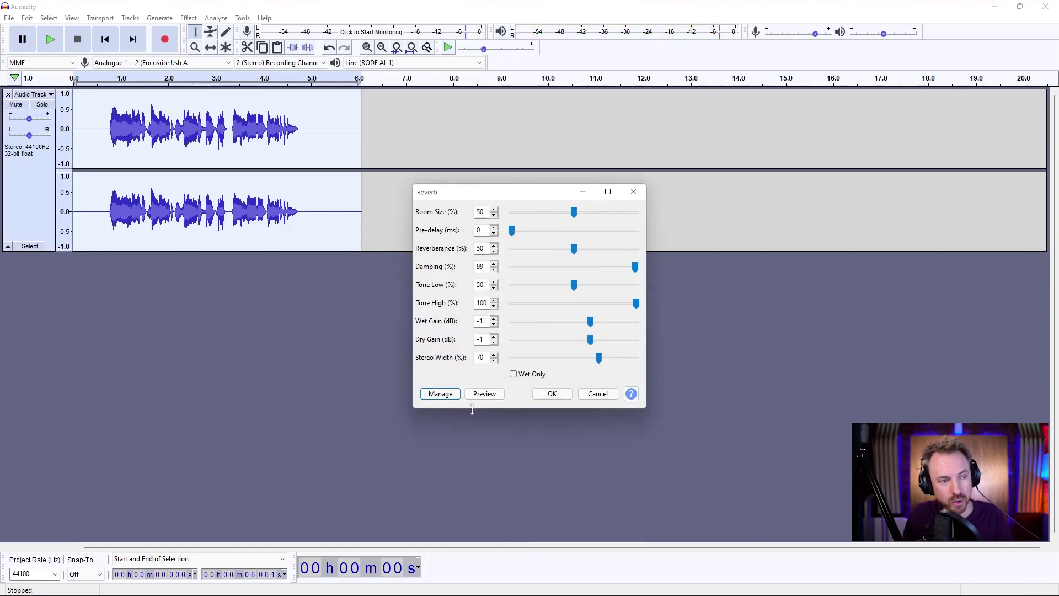
{"action": "left_click", "coordinate": [478, 393]}
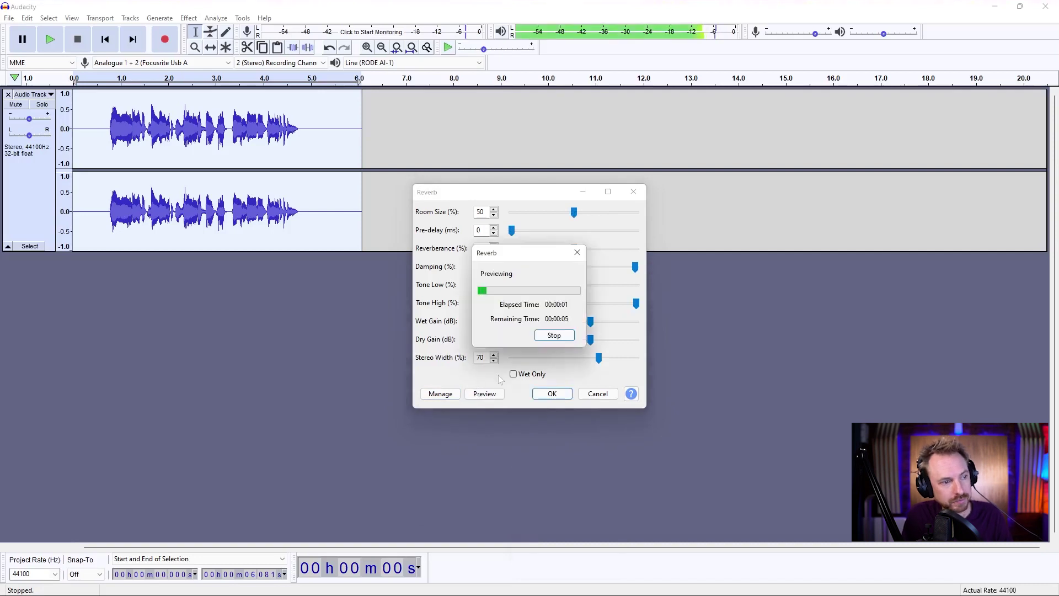
{"action": "left_click", "coordinate": [554, 337]}
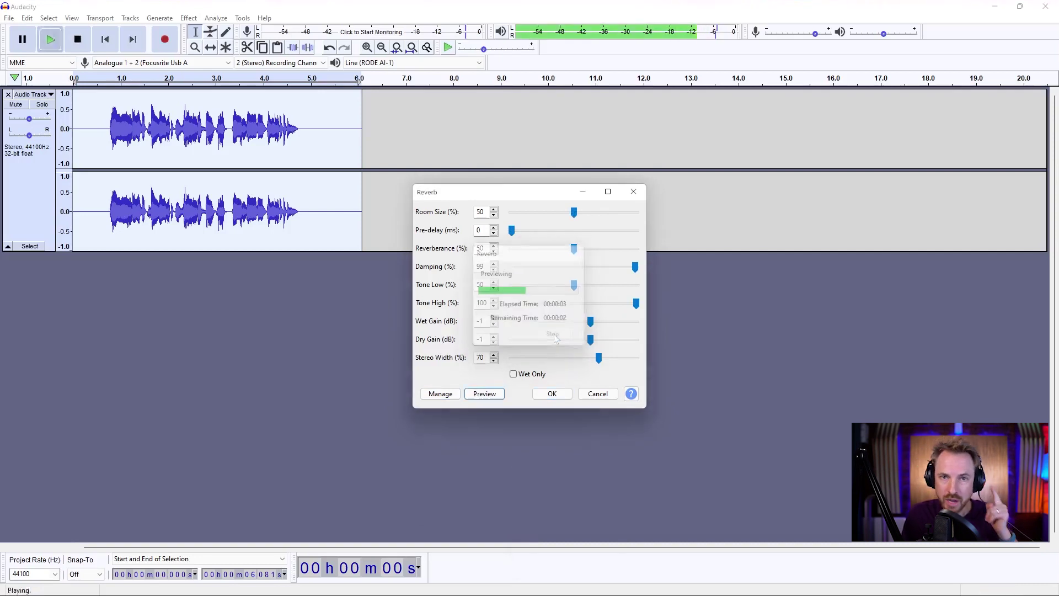
{"action": "left_click", "coordinate": [514, 375]}
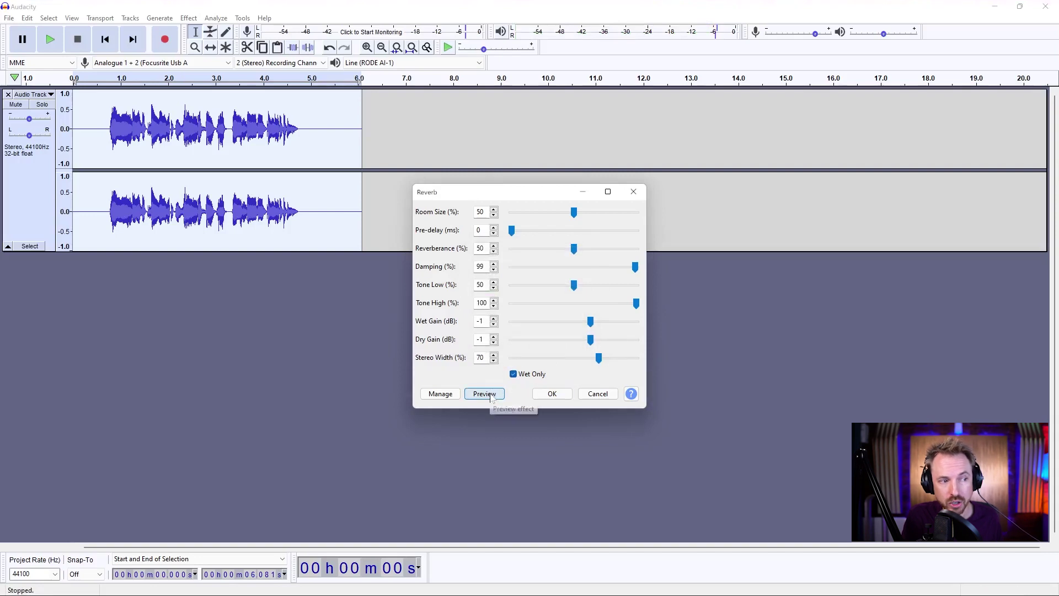
{"action": "left_click", "coordinate": [491, 395]}
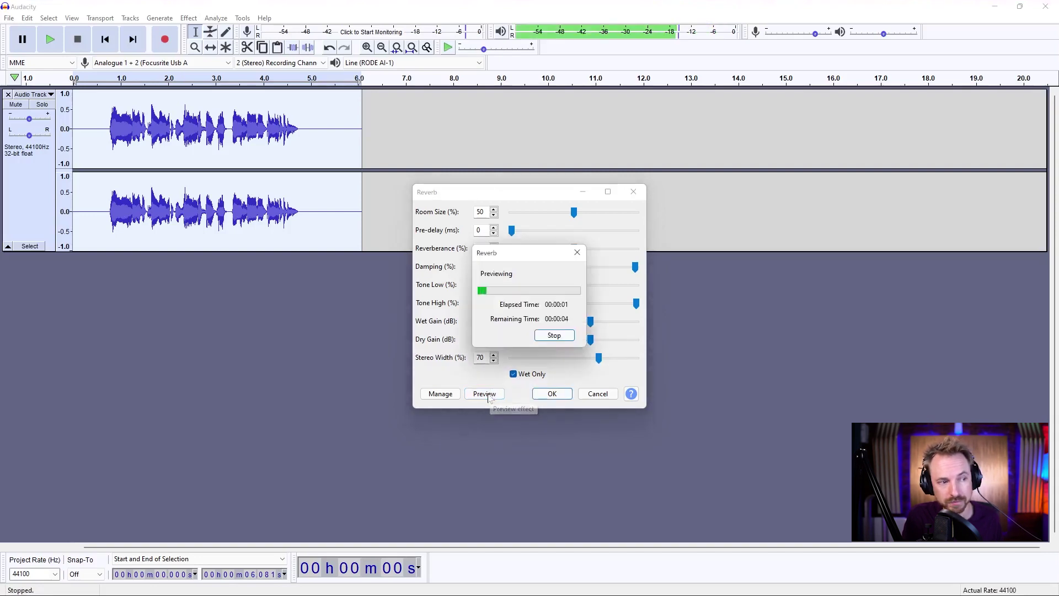
{"action": "key", "text": "Escape"}
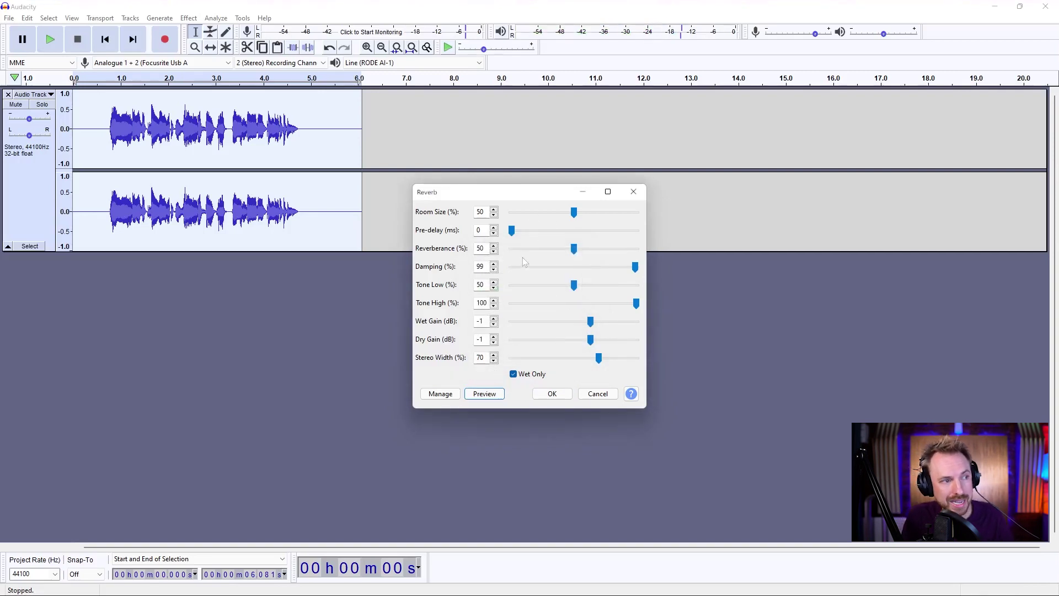
Step: Enlarge the reverb Room Size to about 68%, then cancel Reverb without applying
{"action": "left_click_drag", "start_coordinate": [574, 212], "coordinate": [599, 210]}
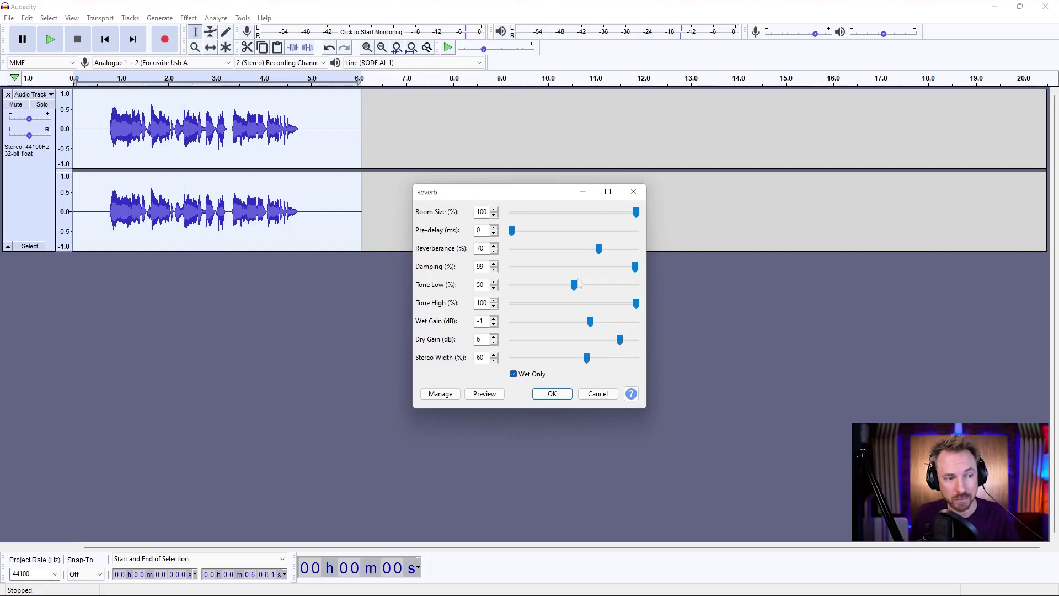
{"action": "left_click", "coordinate": [595, 393]}
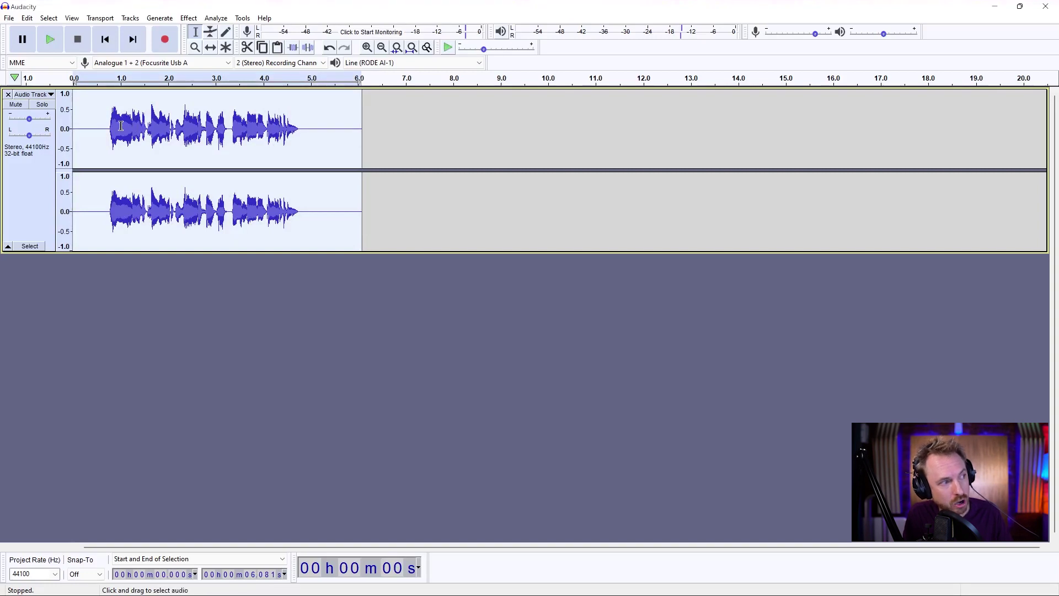
Step: Add two new empty stereo tracks from Tracks > Add New
{"action": "left_click", "coordinate": [130, 18]}
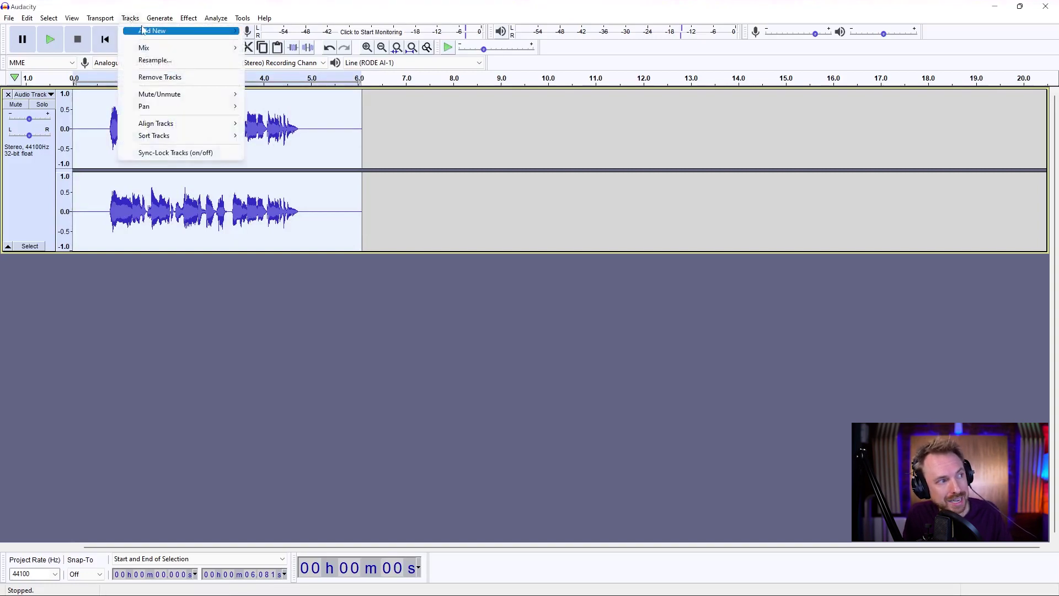
{"action": "mouse_move", "coordinate": [216, 37]}
{"action": "left_click", "coordinate": [279, 43]}
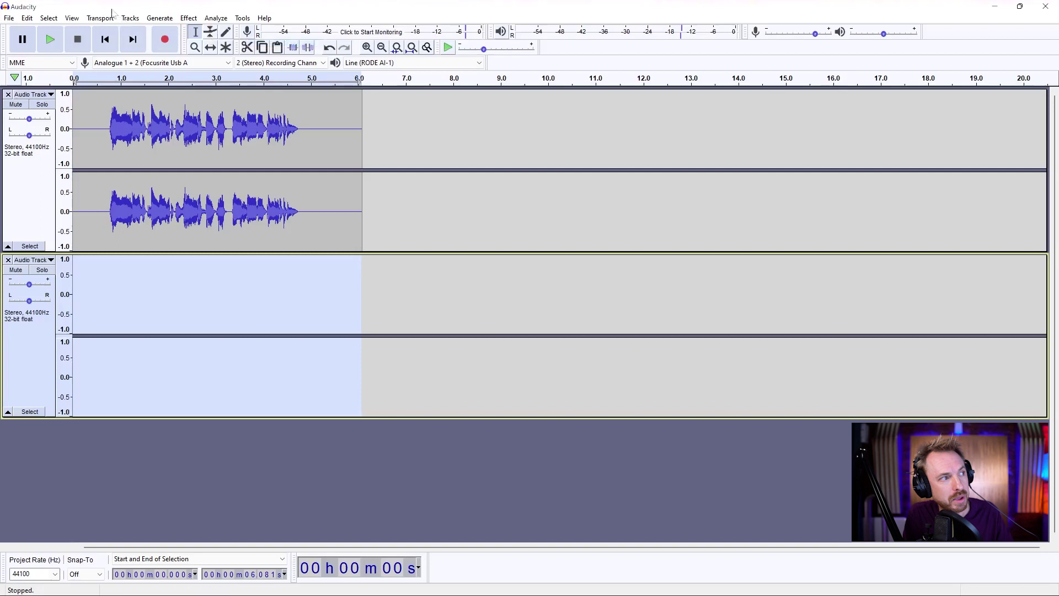
{"action": "left_click", "coordinate": [130, 17]}
{"action": "mouse_move", "coordinate": [220, 32]}
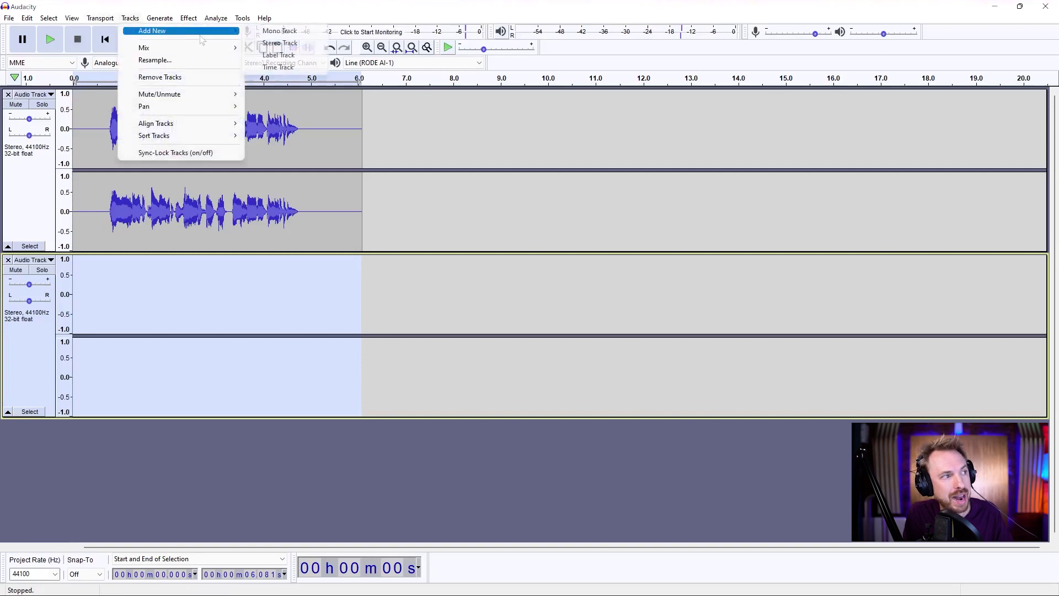
{"action": "left_click", "coordinate": [271, 44]}
Step: Paste the copied voiceover into each of the two new tracks
{"action": "left_click", "coordinate": [111, 220]}
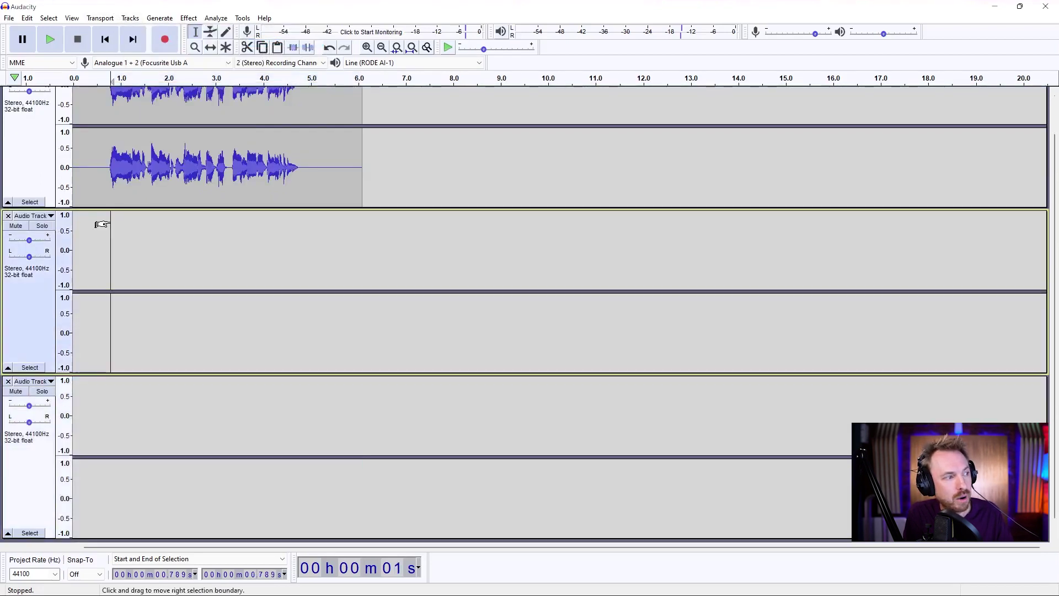
{"action": "key", "text": "ctrl+v"}
{"action": "left_click", "coordinate": [100, 409]}
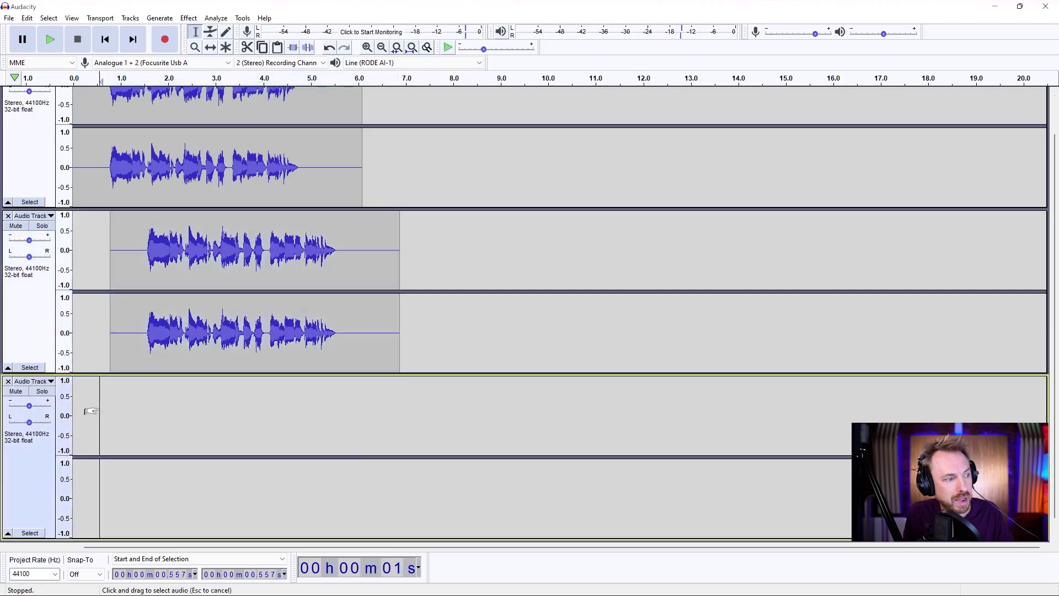
{"action": "key", "text": "ctrl+v"}
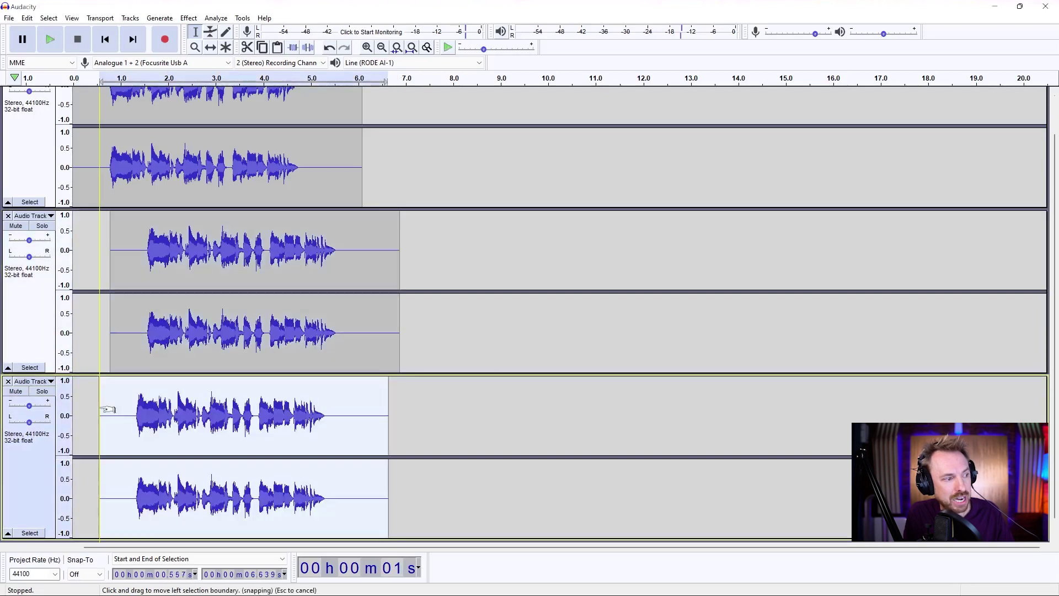
Step: Slide both voiceover copies to start near 0 s and play to check
{"action": "left_click", "coordinate": [210, 48]}
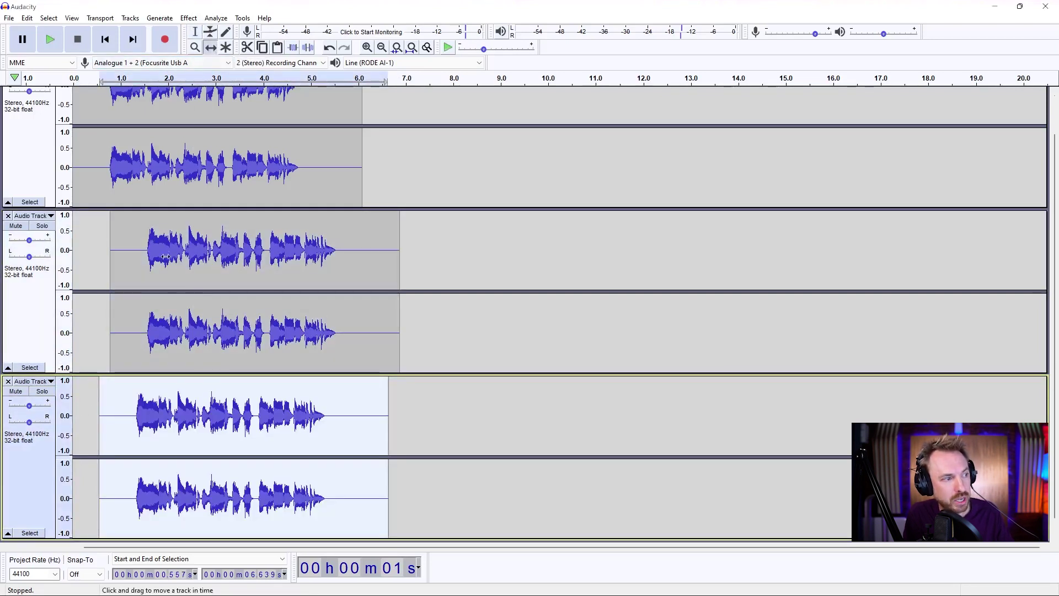
{"action": "left_click_drag", "start_coordinate": [165, 248], "coordinate": [129, 248]}
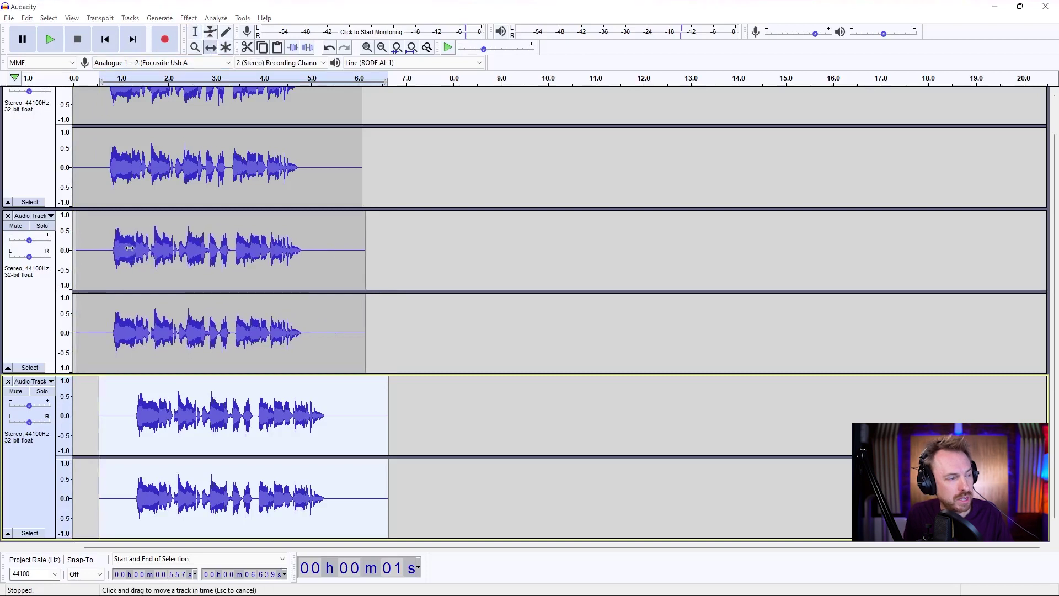
{"action": "left_click_drag", "start_coordinate": [120, 394], "coordinate": [87, 394]}
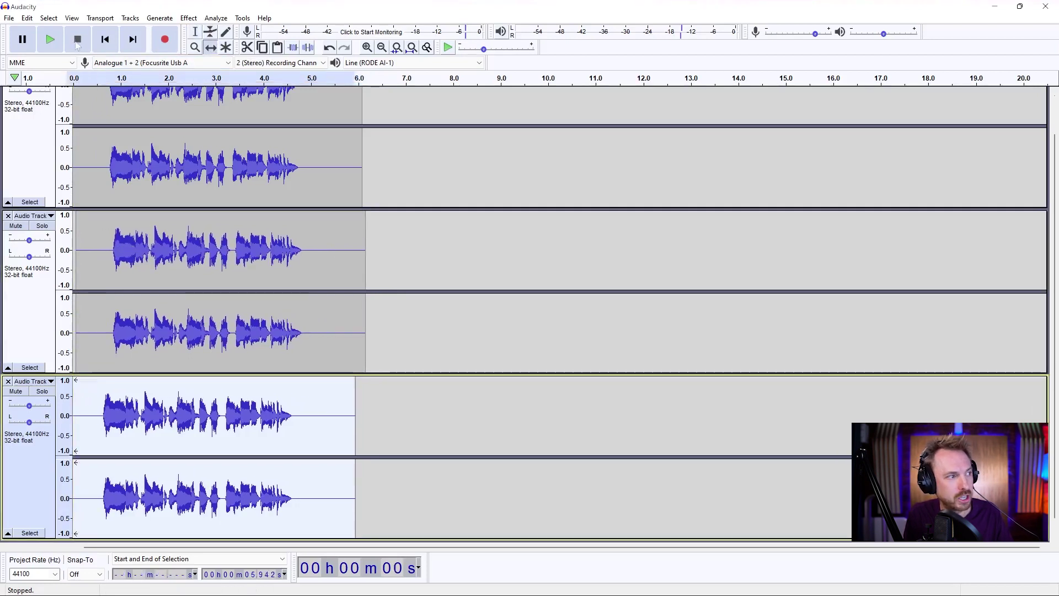
{"action": "left_click", "coordinate": [95, 80]}
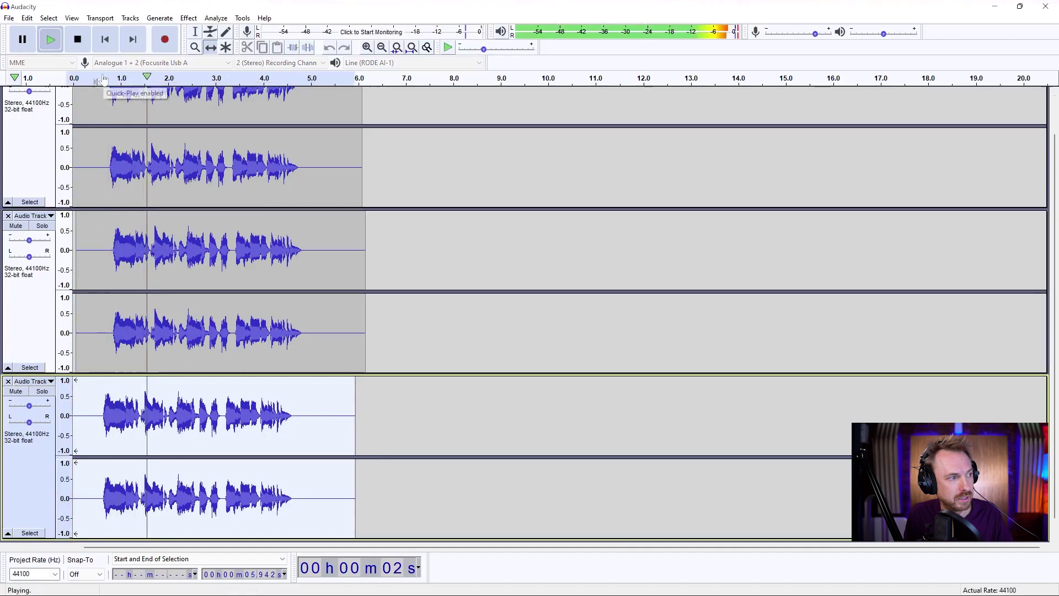
{"action": "left_click", "coordinate": [102, 81]}
Step: Zoom in on the clip starts, nudge each copy slightly, and play back the offset tracks
{"action": "left_click", "coordinate": [195, 47]}
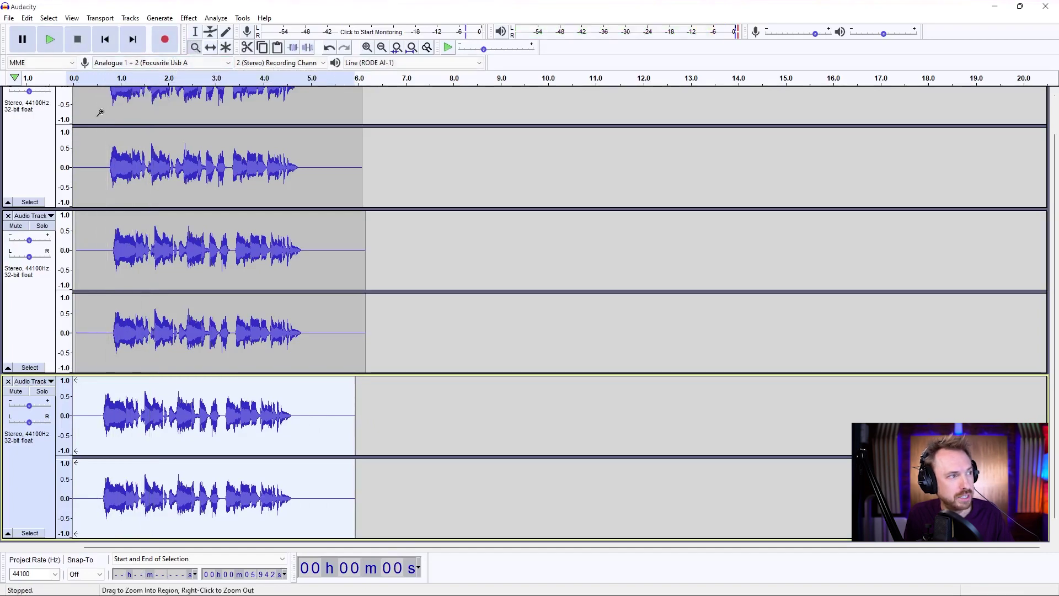
{"action": "left_click", "coordinate": [101, 110]}
{"action": "left_click", "coordinate": [101, 110]}
{"action": "left_click", "coordinate": [120, 144]}
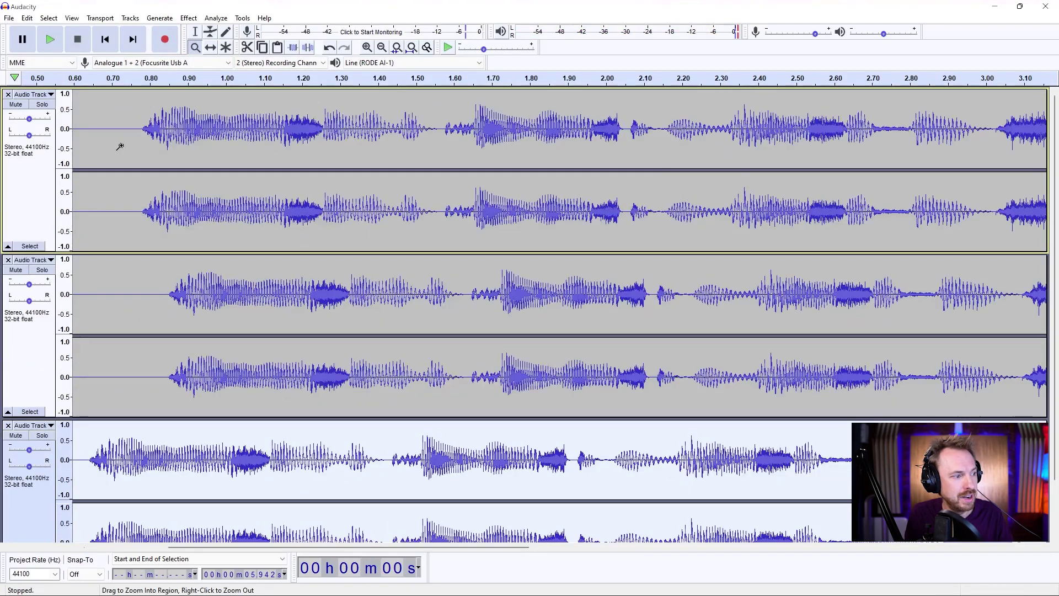
{"action": "left_click", "coordinate": [211, 47]}
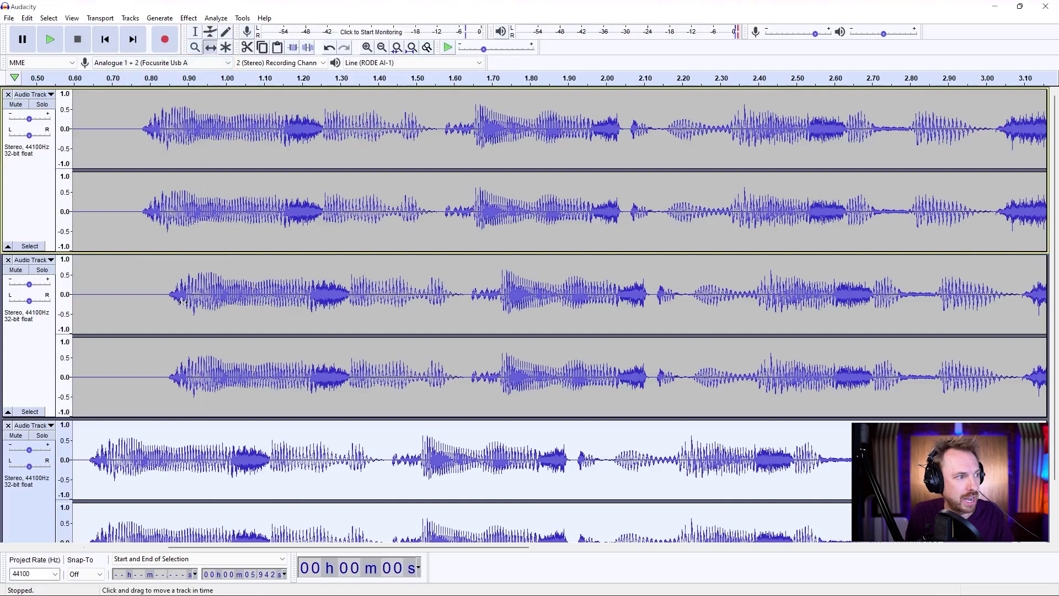
{"action": "left_click_drag", "start_coordinate": [182, 302], "coordinate": [167, 302]}
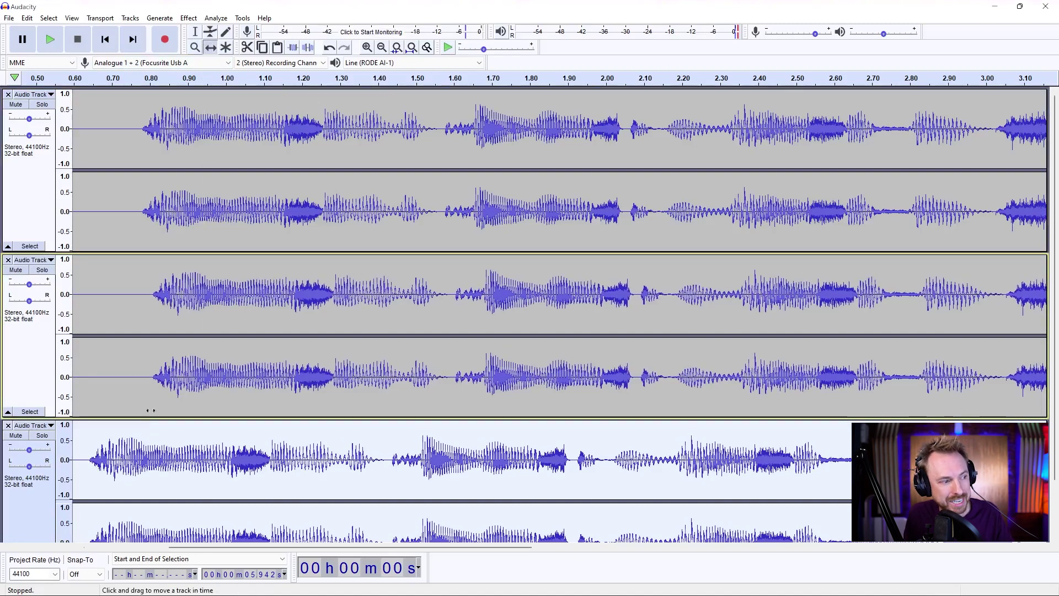
{"action": "left_click_drag", "start_coordinate": [143, 449], "coordinate": [189, 449]}
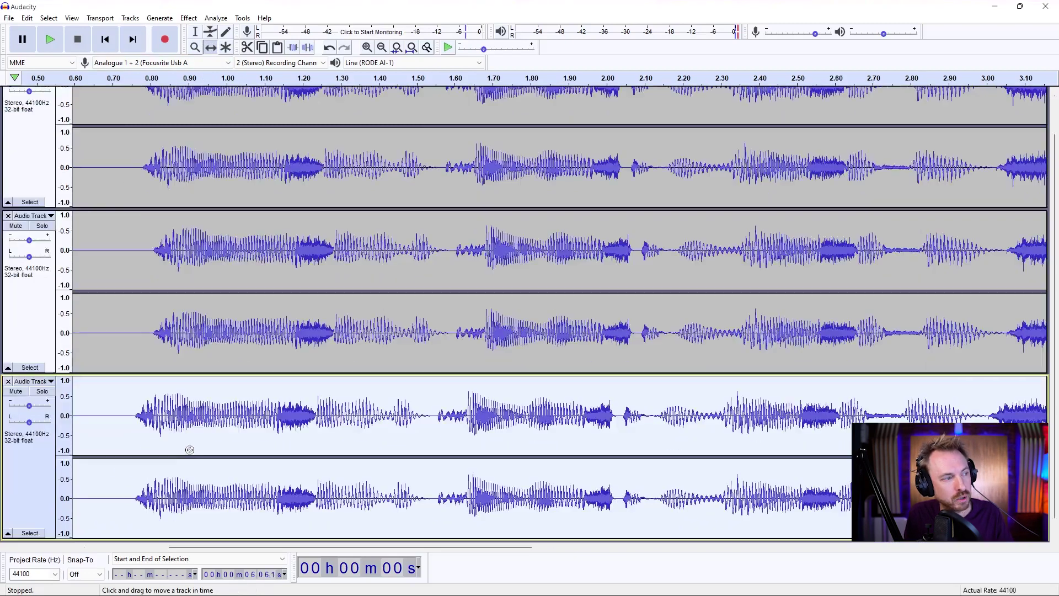
{"action": "key", "text": "space"}
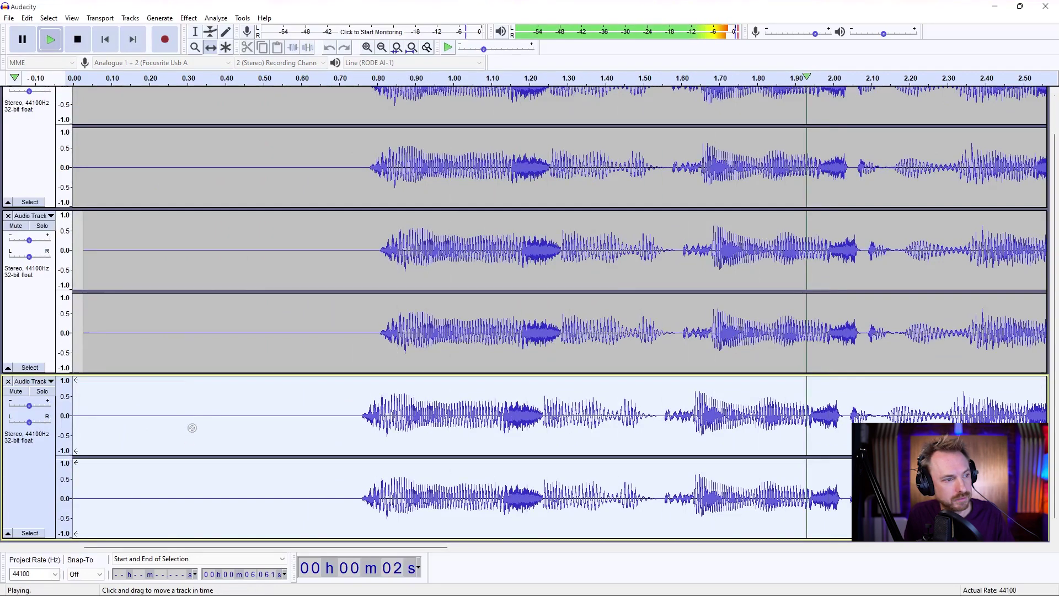
{"action": "key", "text": "space"}
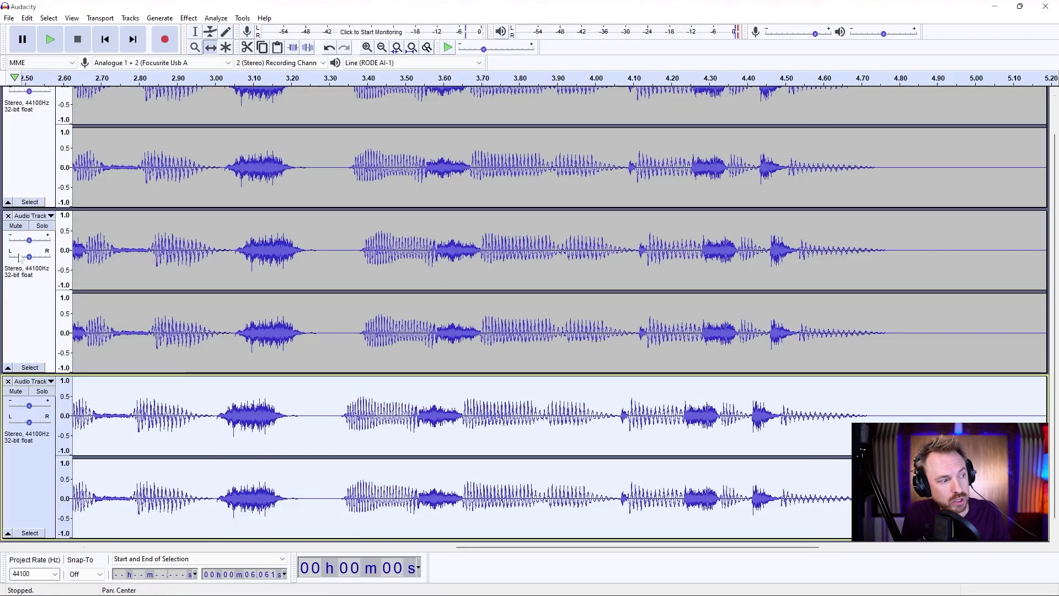
Step: Pan track 2 fully left and track 3 fully right, then play the chorus
{"action": "left_click_drag", "start_coordinate": [9, 257], "coordinate": [9, 257]}
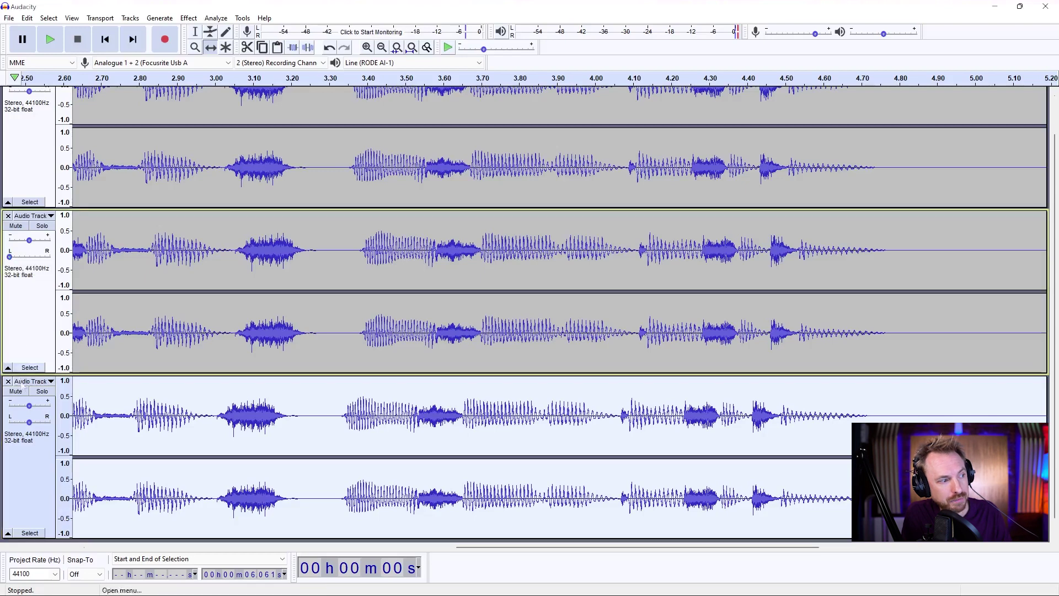
{"action": "left_click_drag", "start_coordinate": [47, 427], "coordinate": [58, 432]}
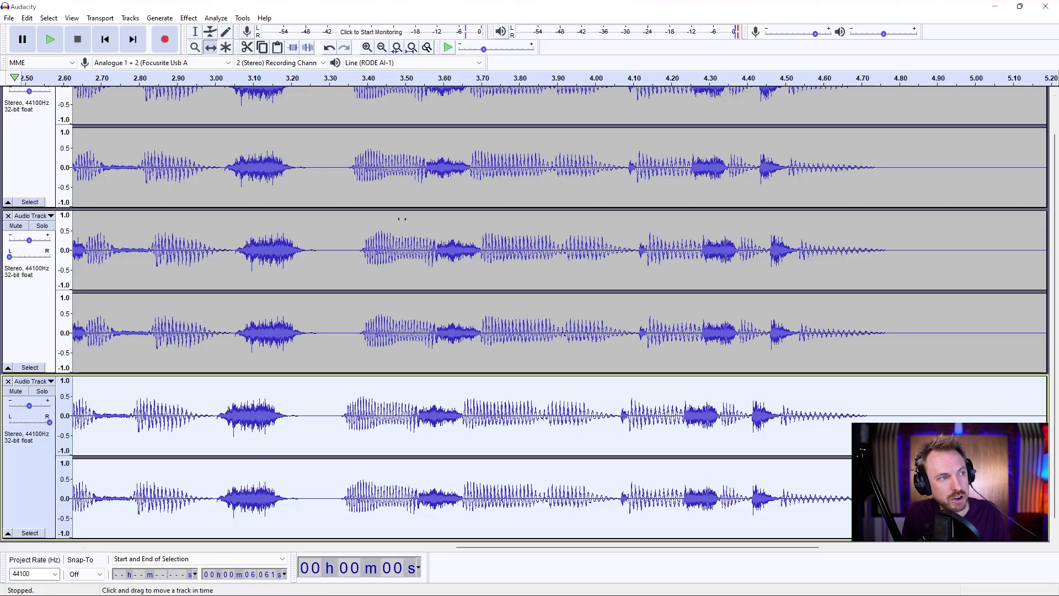
{"action": "key", "text": "space"}
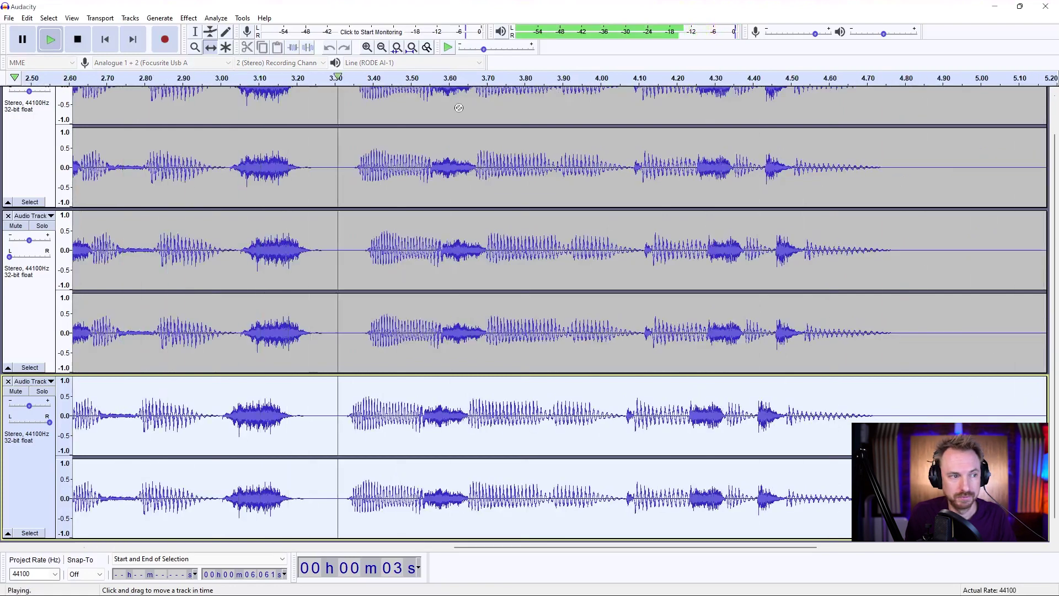
{"action": "key", "text": "space"}
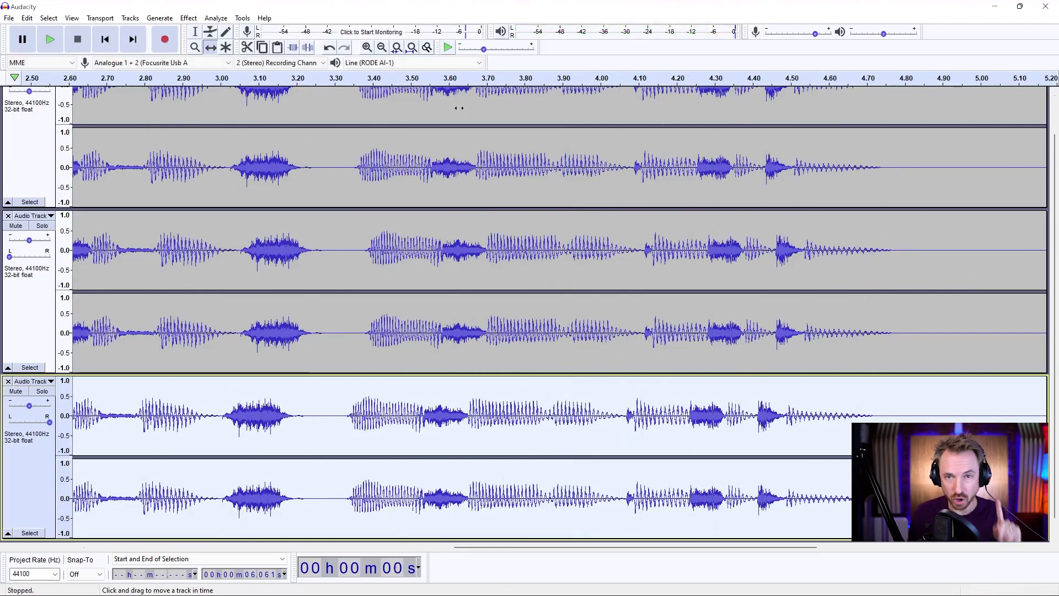